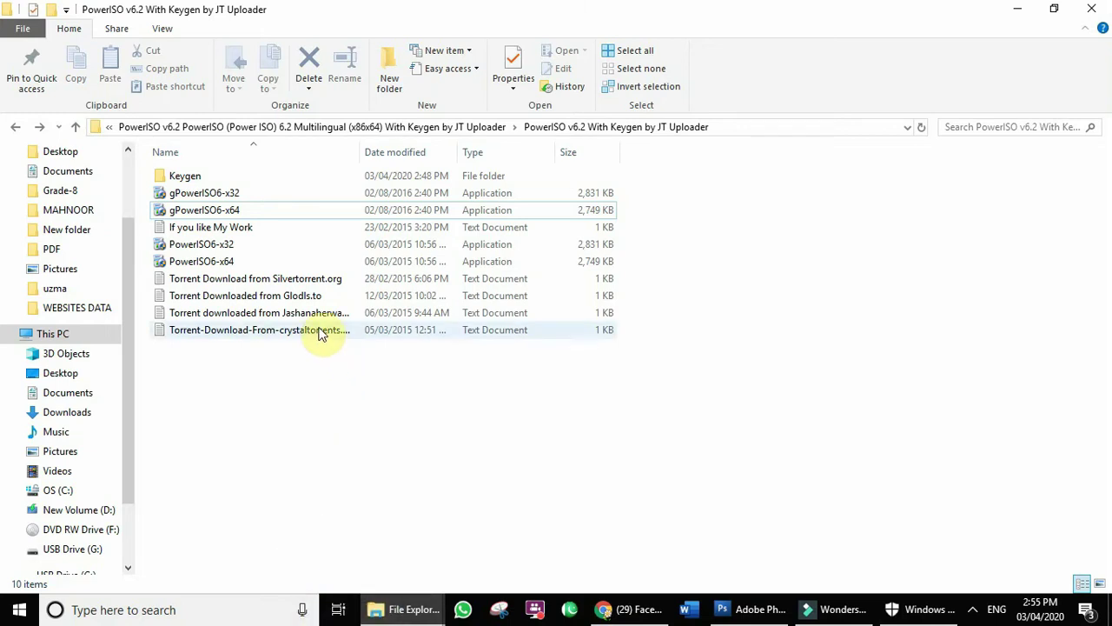
Open This PC's system properties and examine the device specifications for the system type
mouse_move(396, 615)
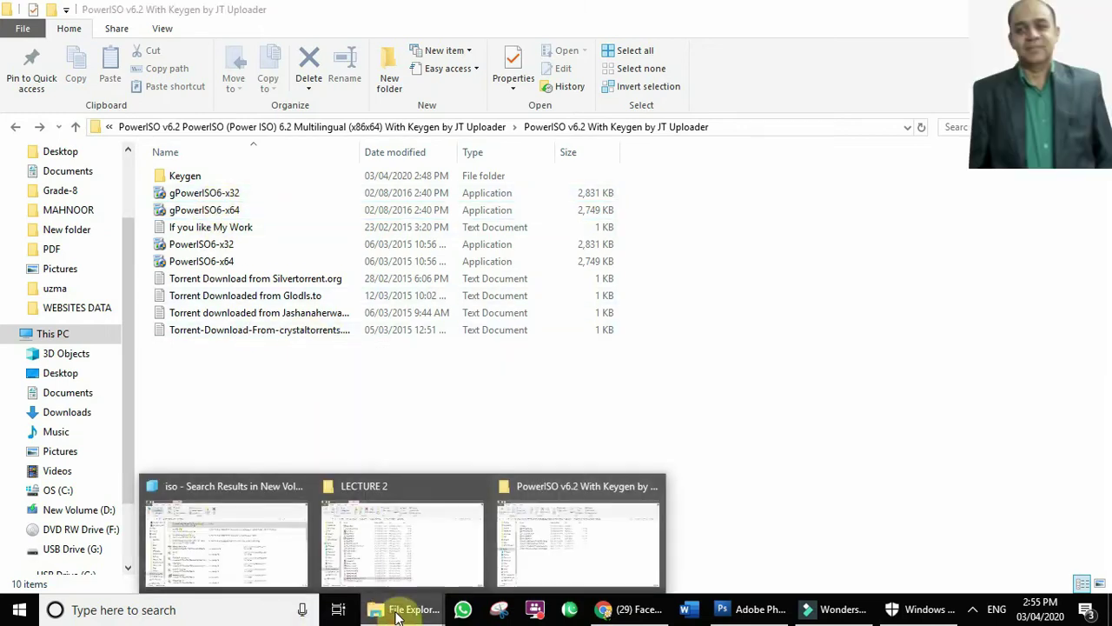
mouse_move(547, 525)
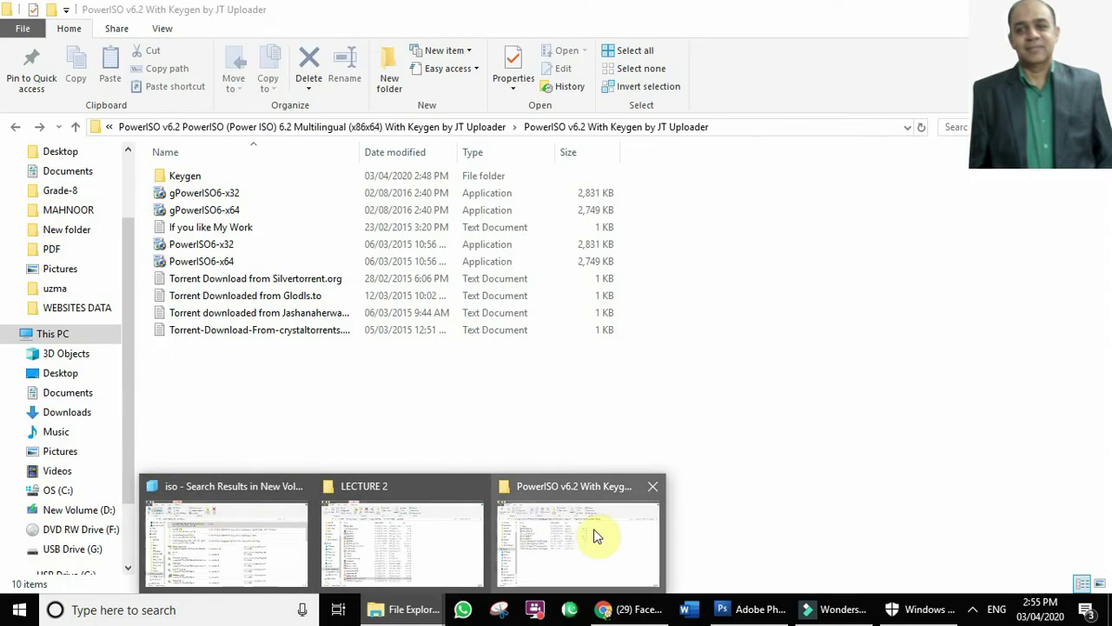
left_click(356, 544)
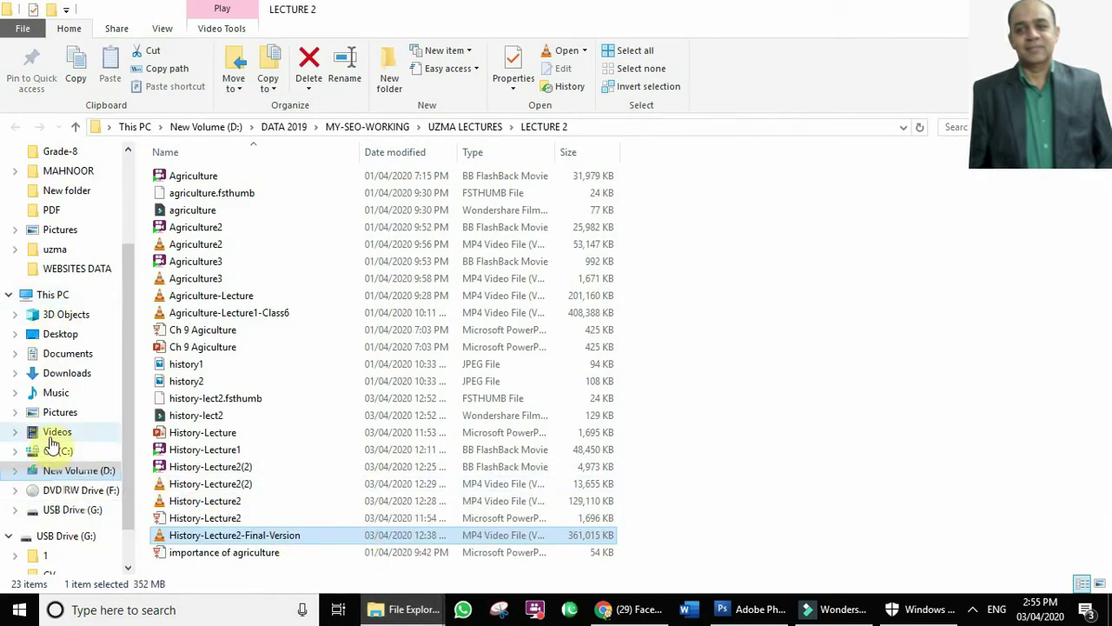
left_click(55, 297)
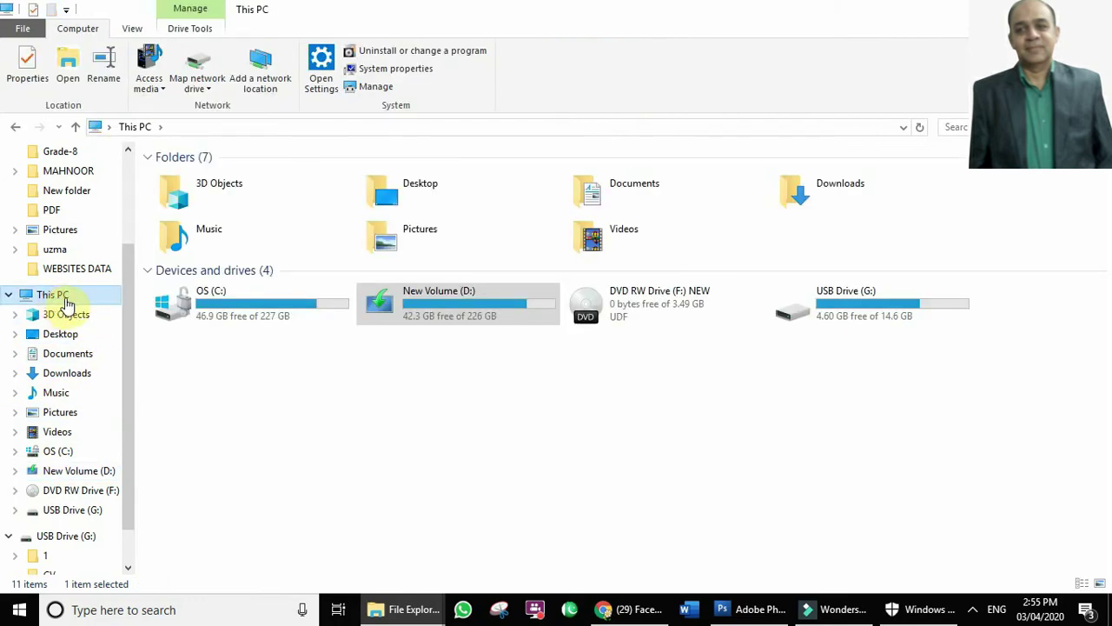
left_click(388, 77)
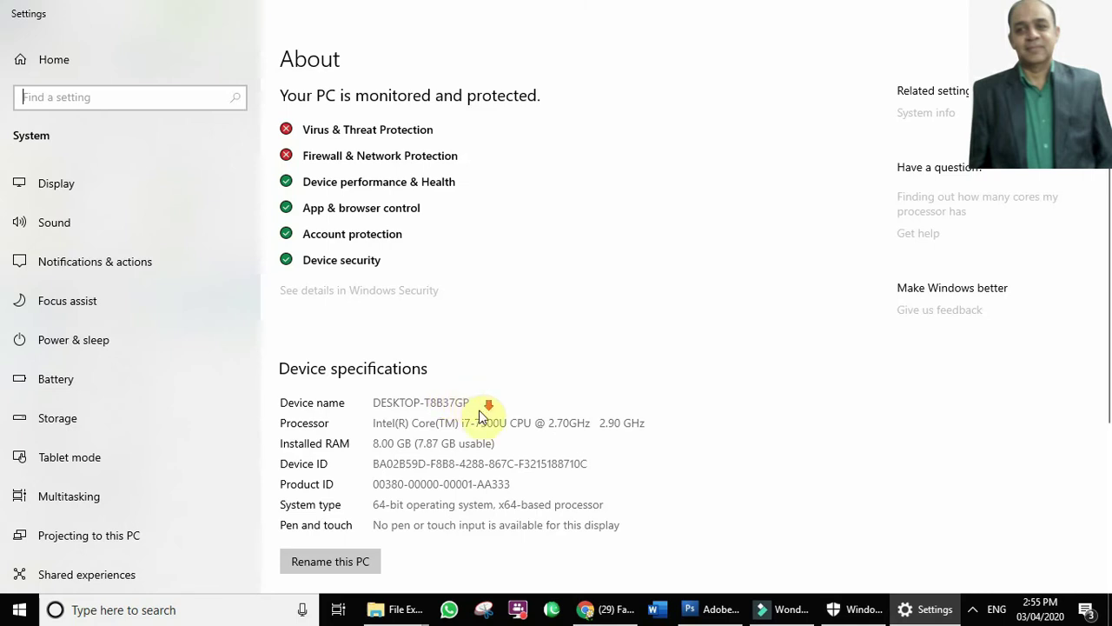
scroll(480, 415, "down", 2)
scroll(481, 416, "down", 4)
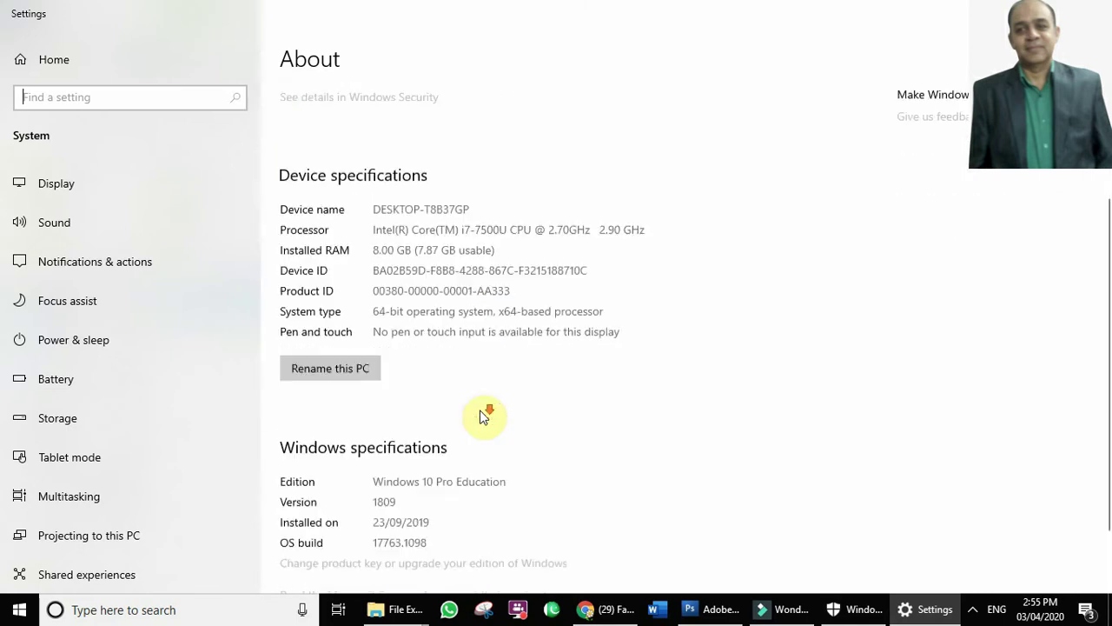
scroll(482, 415, "up", 4)
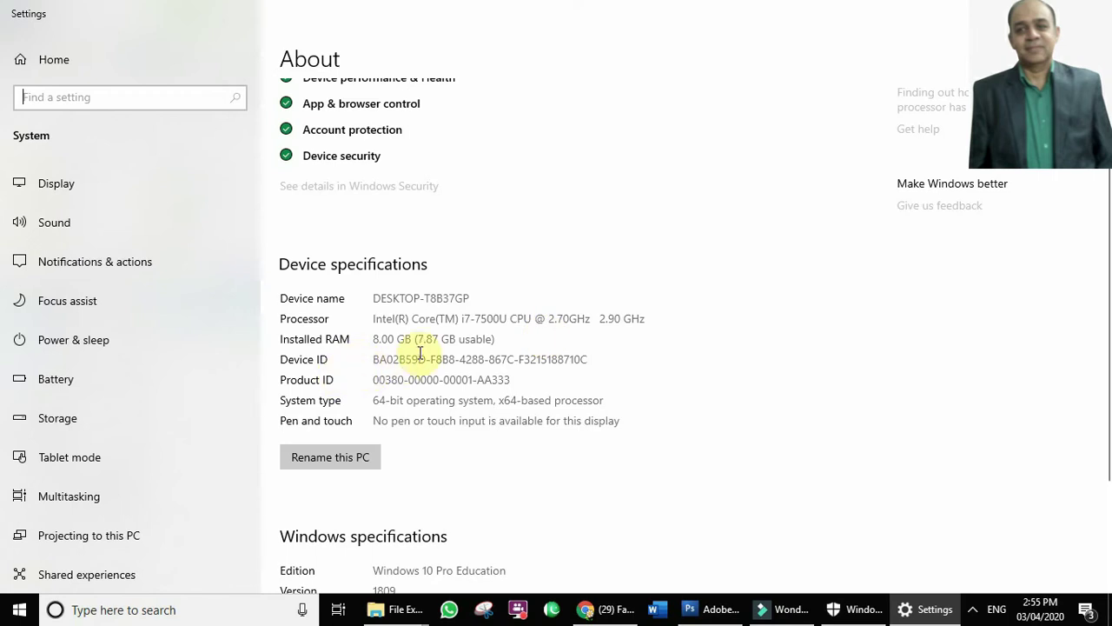
left_click(387, 398)
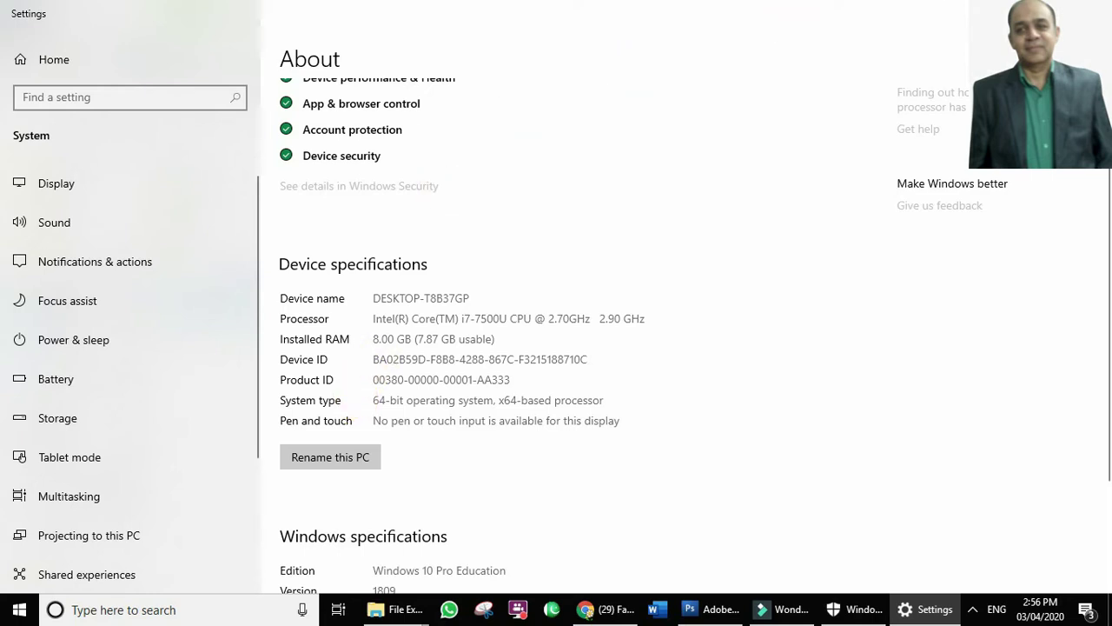
Return to the PowerISO v6.2 folder, launch the gPowerISO6-x64 installer and accept its license agreement
key("alt+Tab")
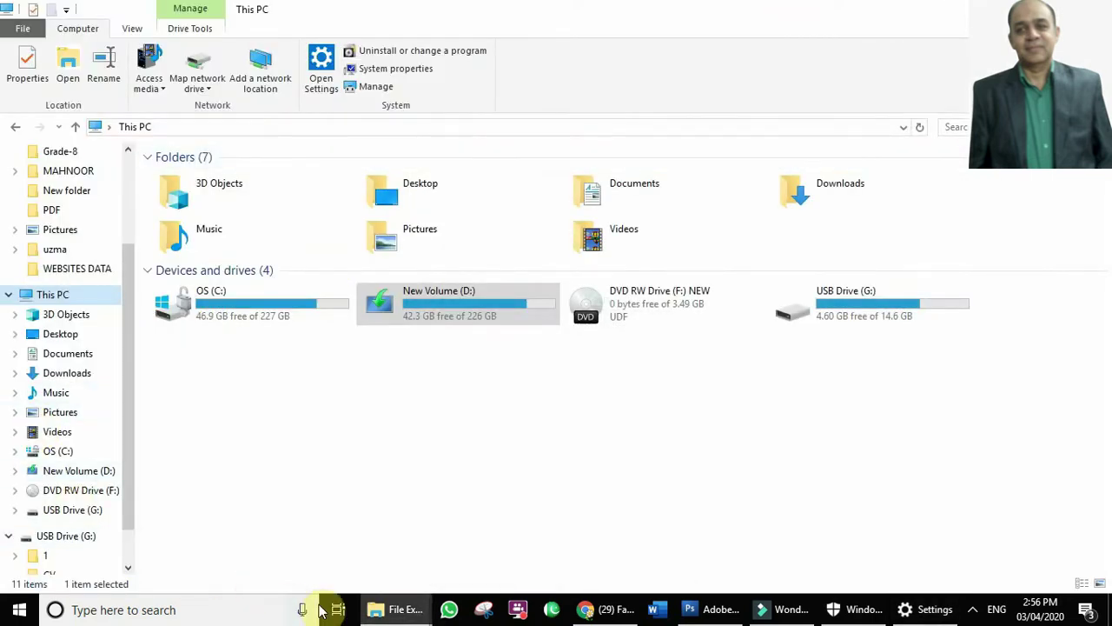
mouse_move(397, 608)
left_click(540, 542)
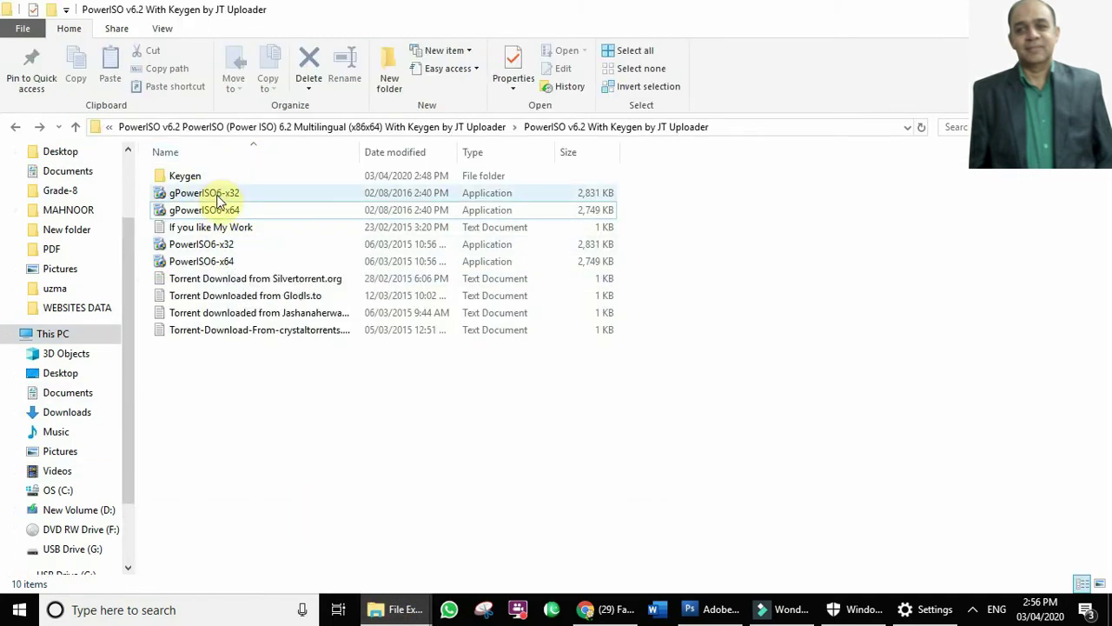
left_click(227, 215)
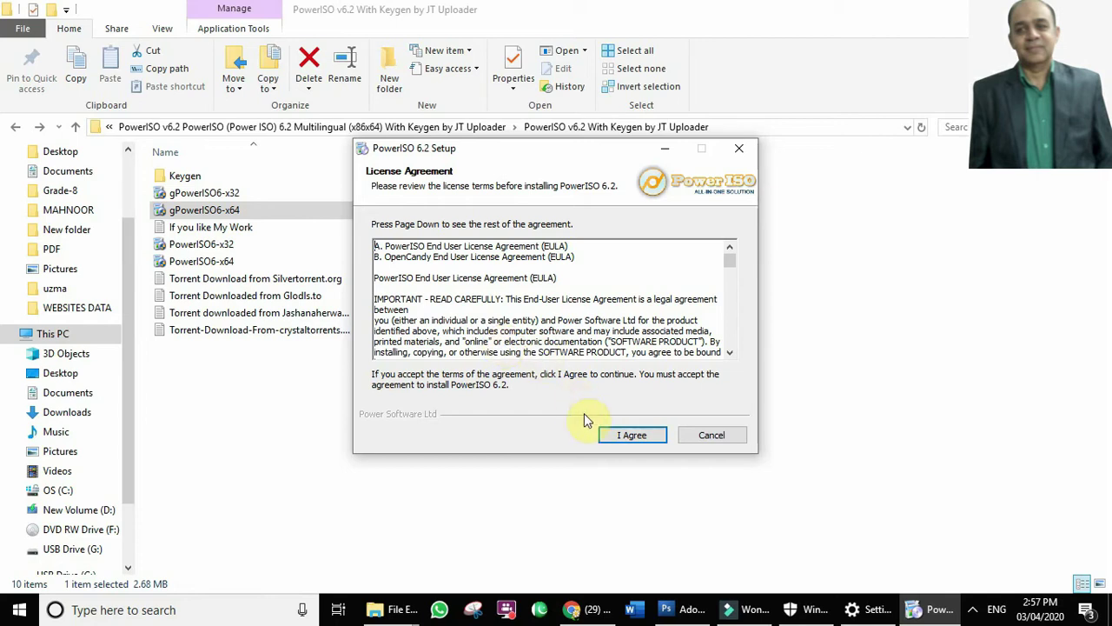
left_click(633, 434)
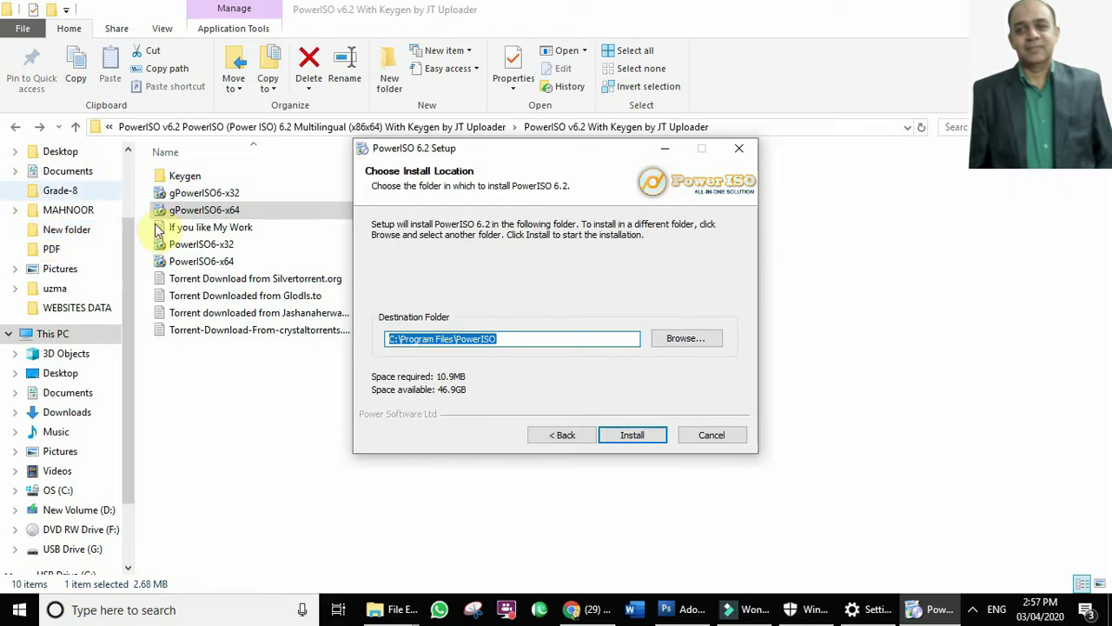
Install PowerISO 6.2 into the destination folder C:\Program Files\PowerISO
left_click(516, 350)
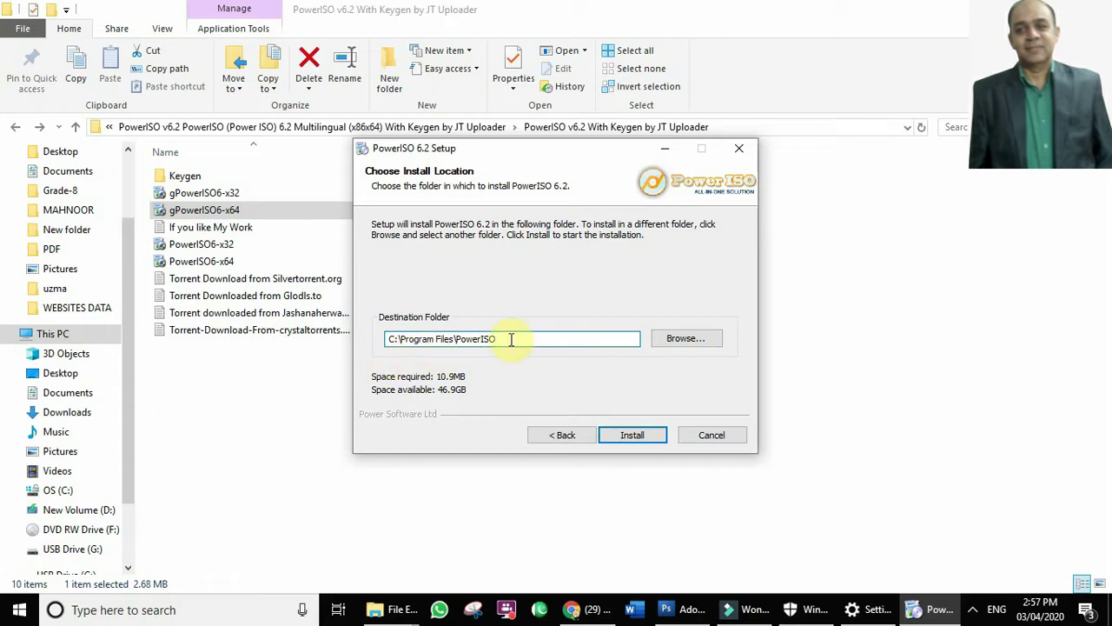
left_click_drag(510, 344, 386, 340)
left_click(557, 339)
left_click(627, 435)
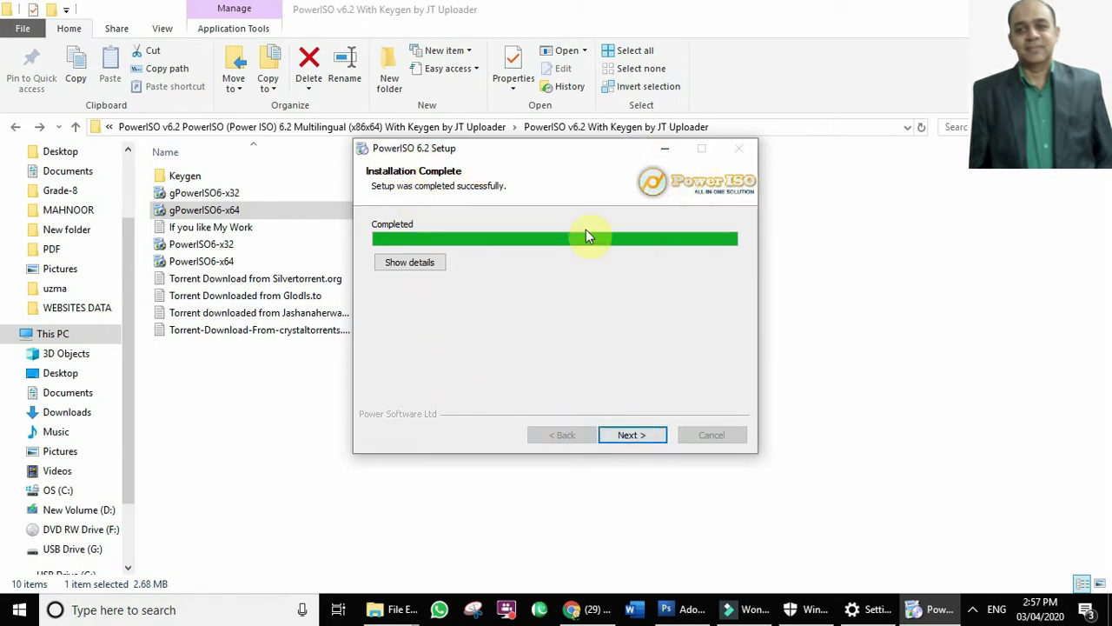
Associate all listed file types with PowerISO and close the setup
left_click(629, 442)
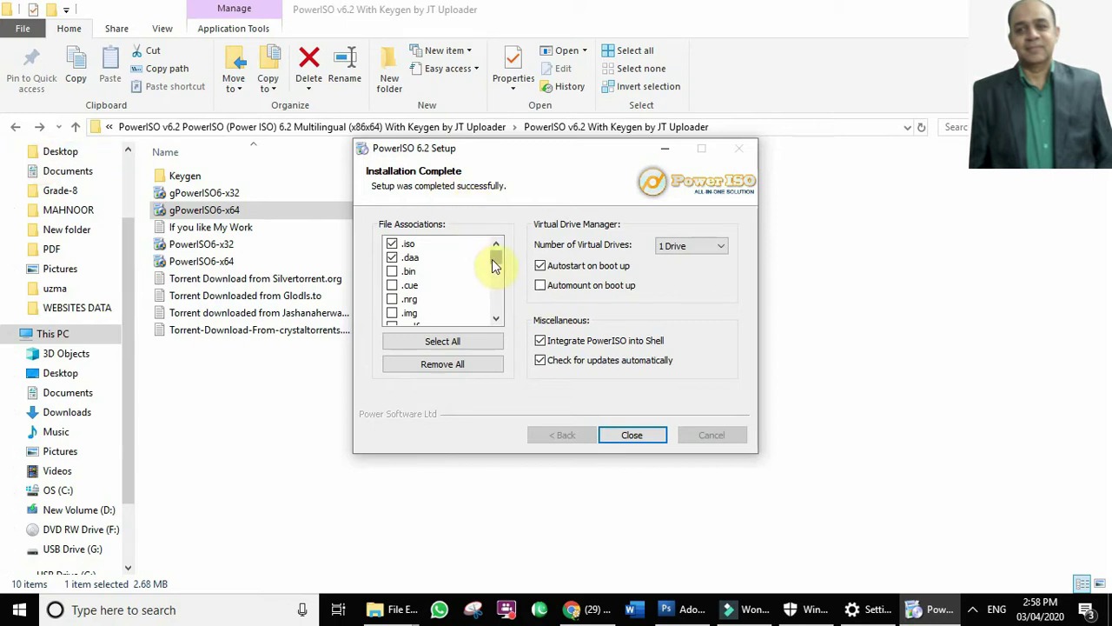
left_click(426, 341)
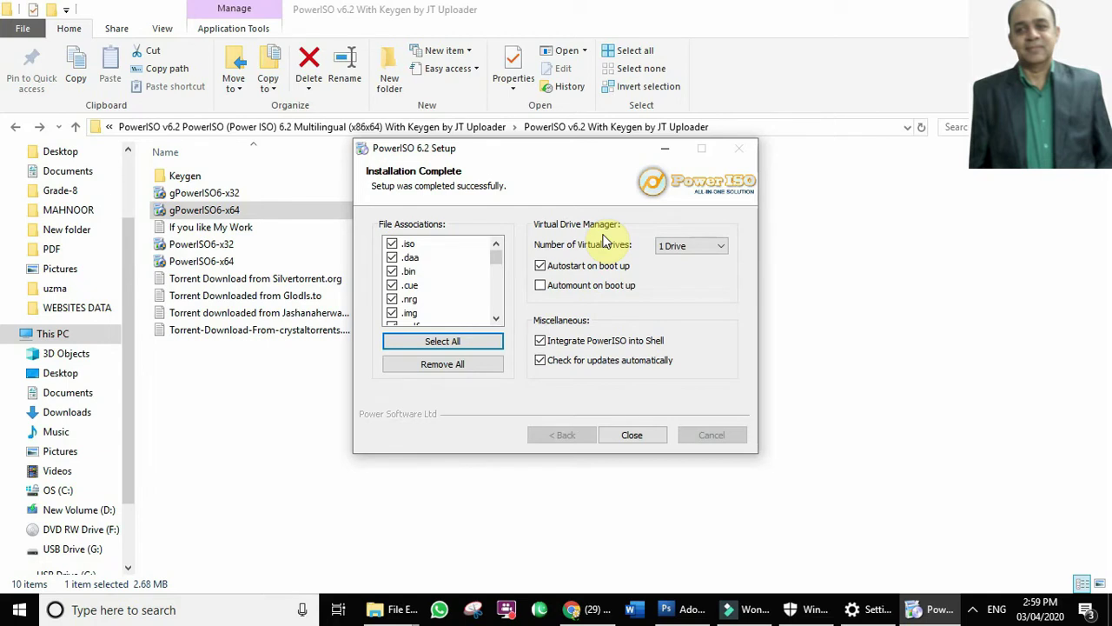
left_click(637, 436)
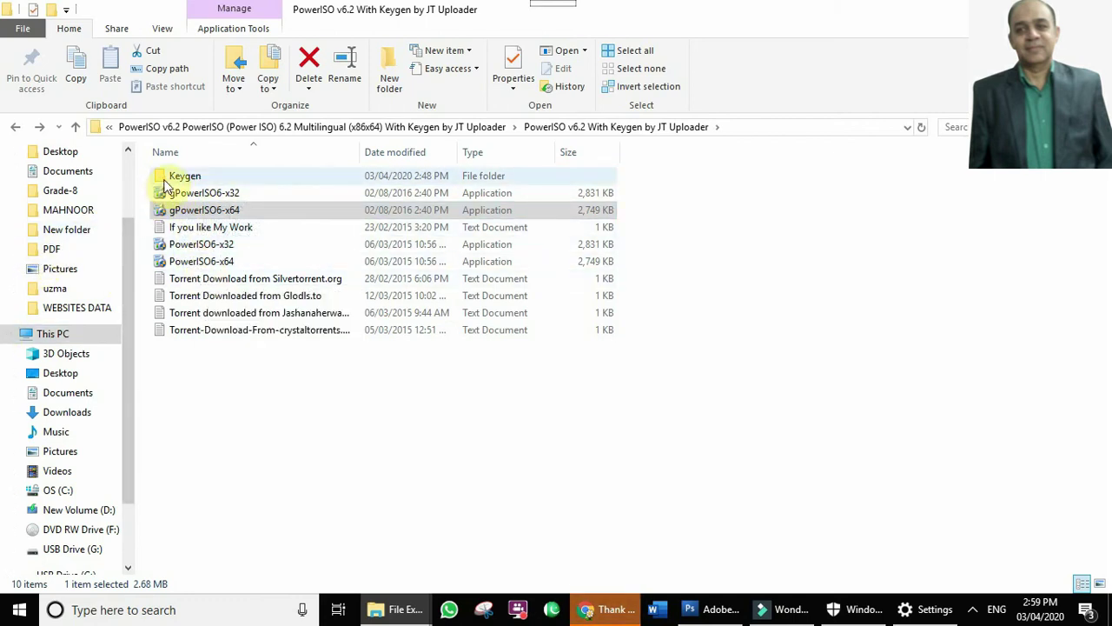
Open the Keygen folder and run gKeygen as administrator
double_click(166, 179)
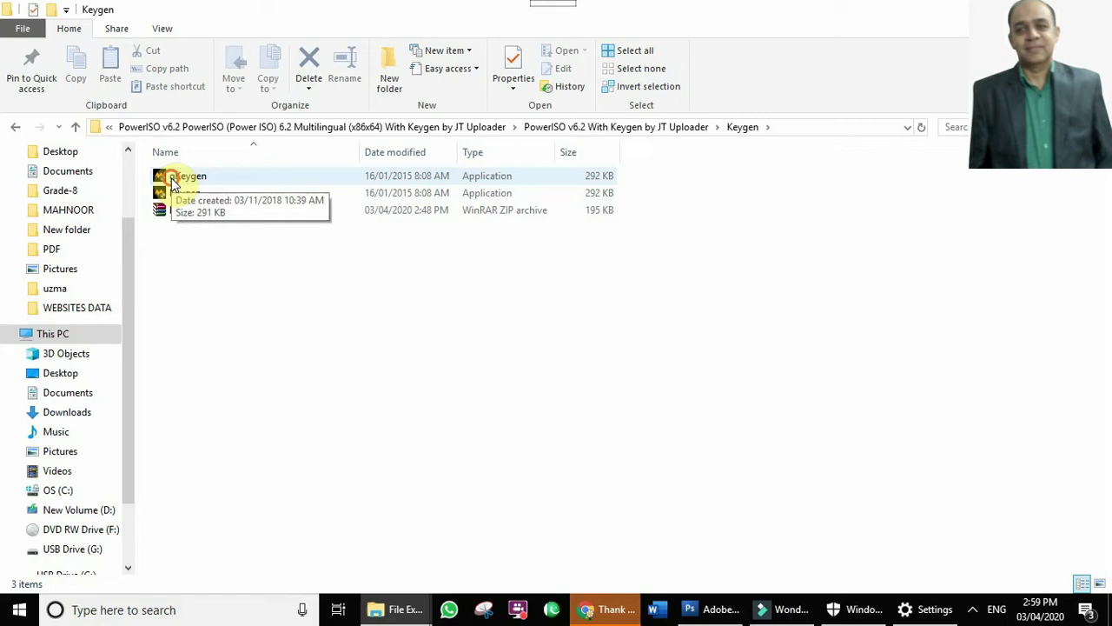
left_click(171, 179)
right_click(171, 179)
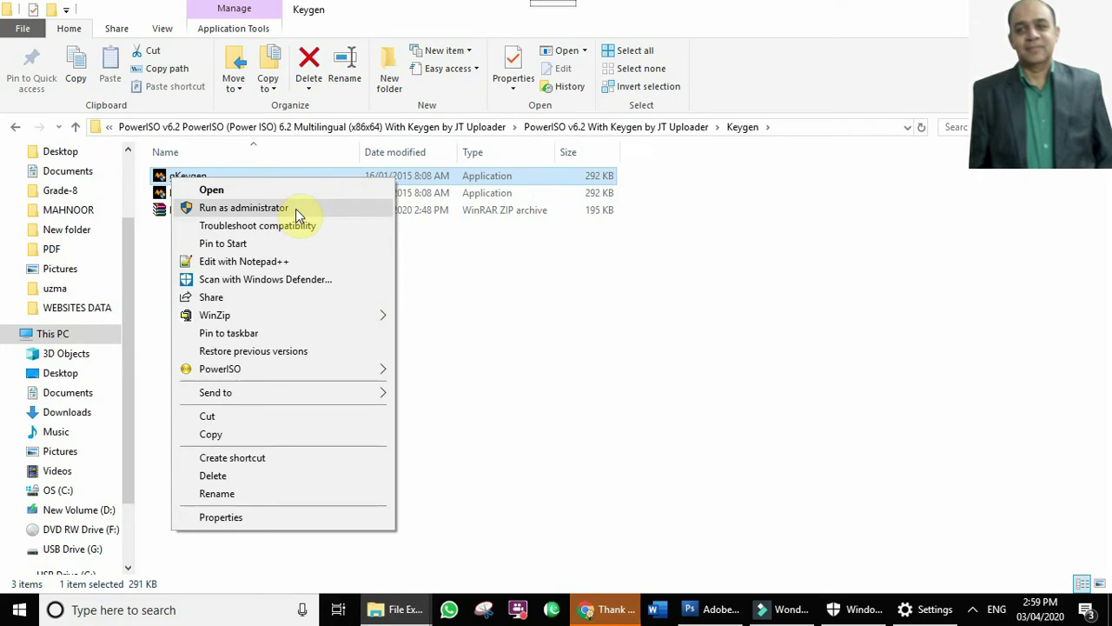
left_click(250, 211)
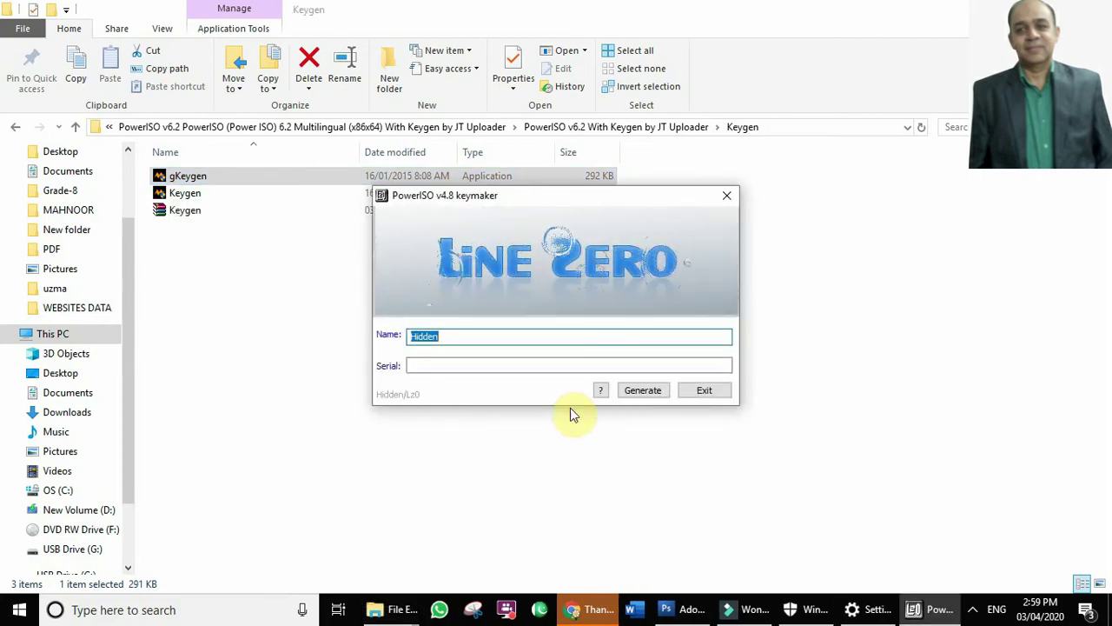
Generate a serial in the PowerISO keymaker, copy it and exit the keymaker
left_click(635, 392)
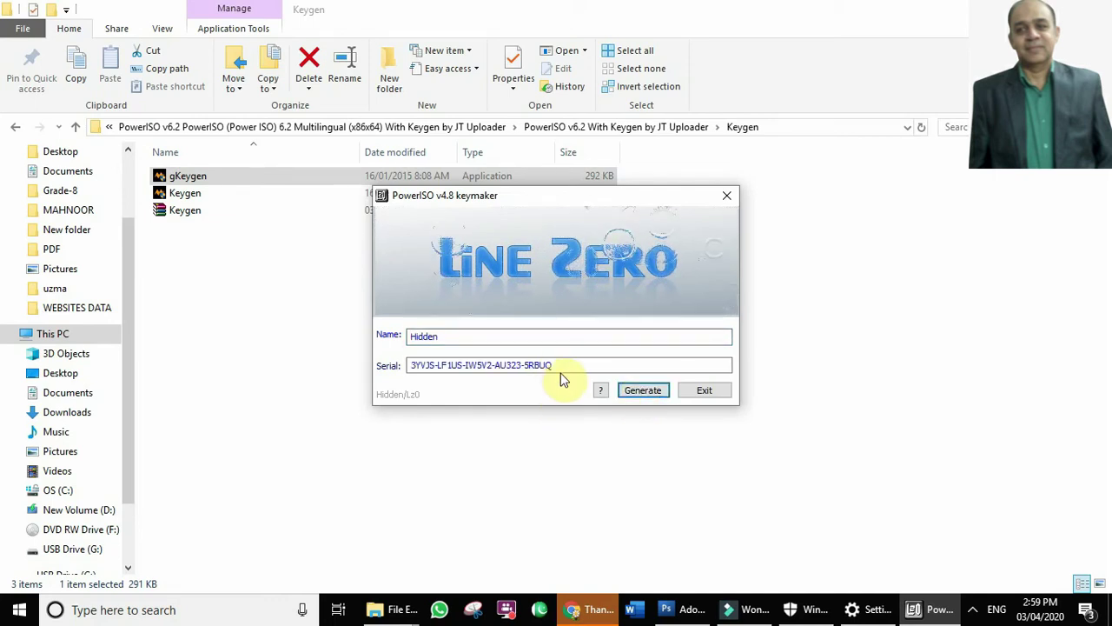
left_click_drag(561, 365, 281, 355)
key("ctrl+c")
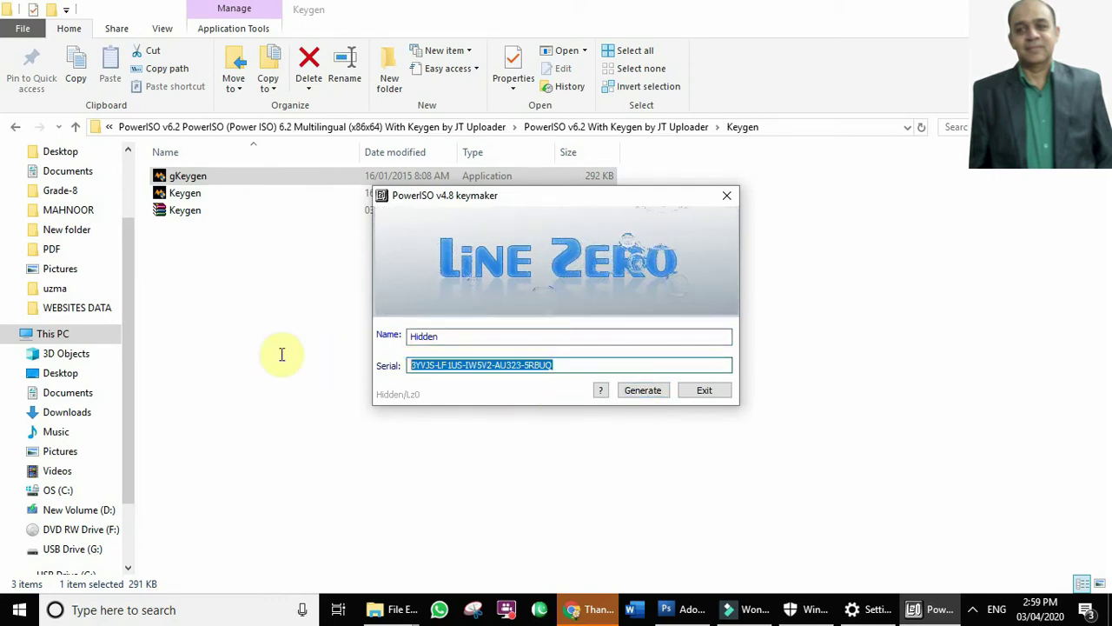
right_click(482, 367)
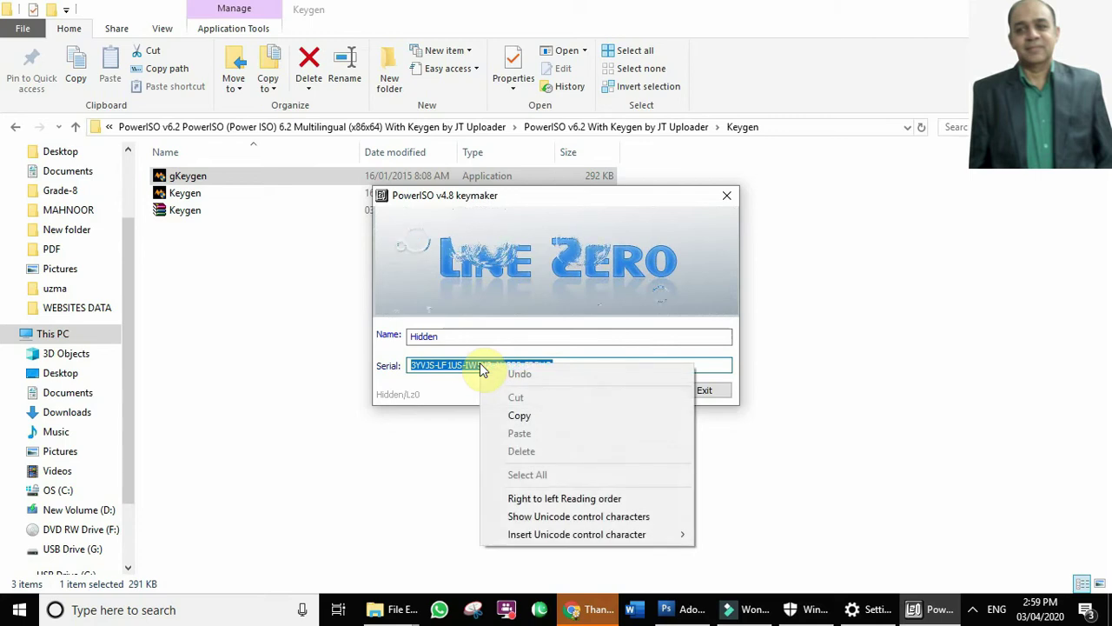
left_click(506, 414)
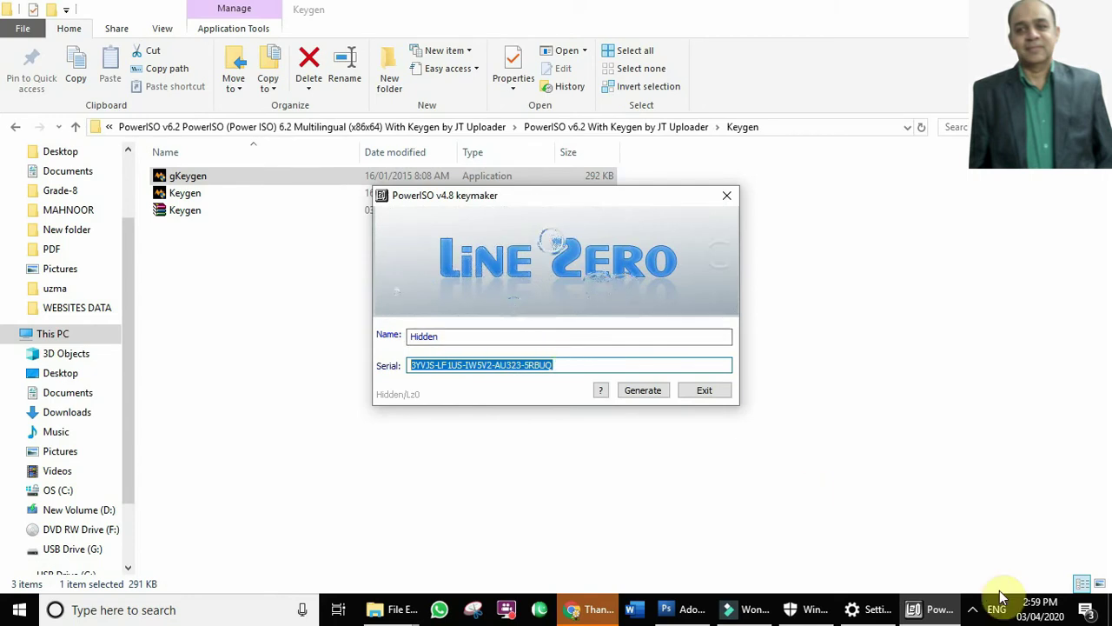
left_click(704, 393)
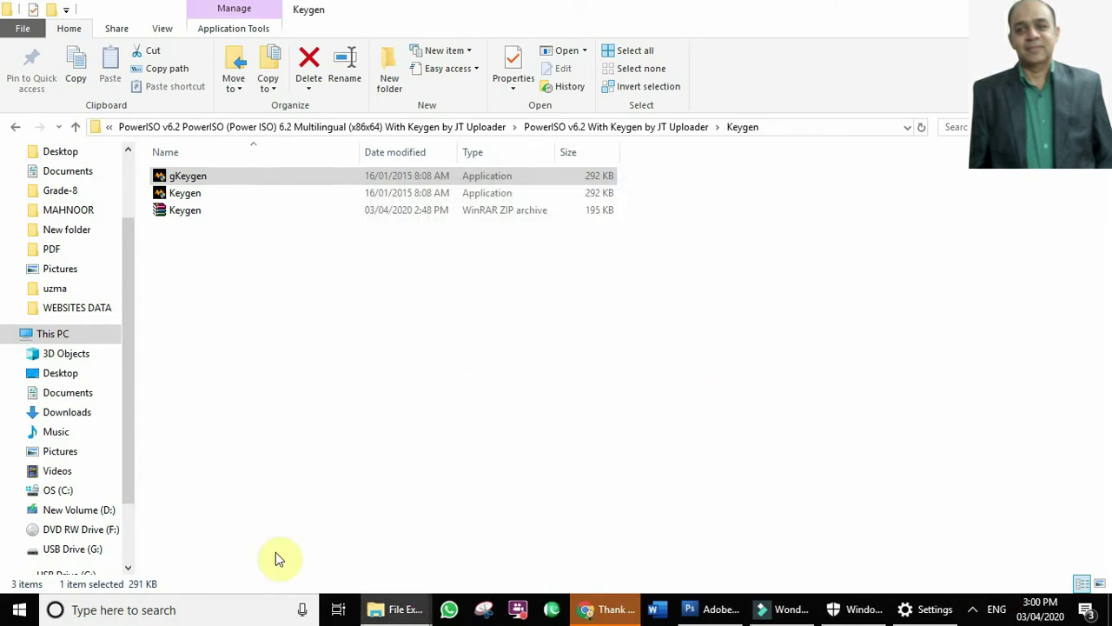
Search Windows for "power" and open the PowerISO app
left_click(177, 613)
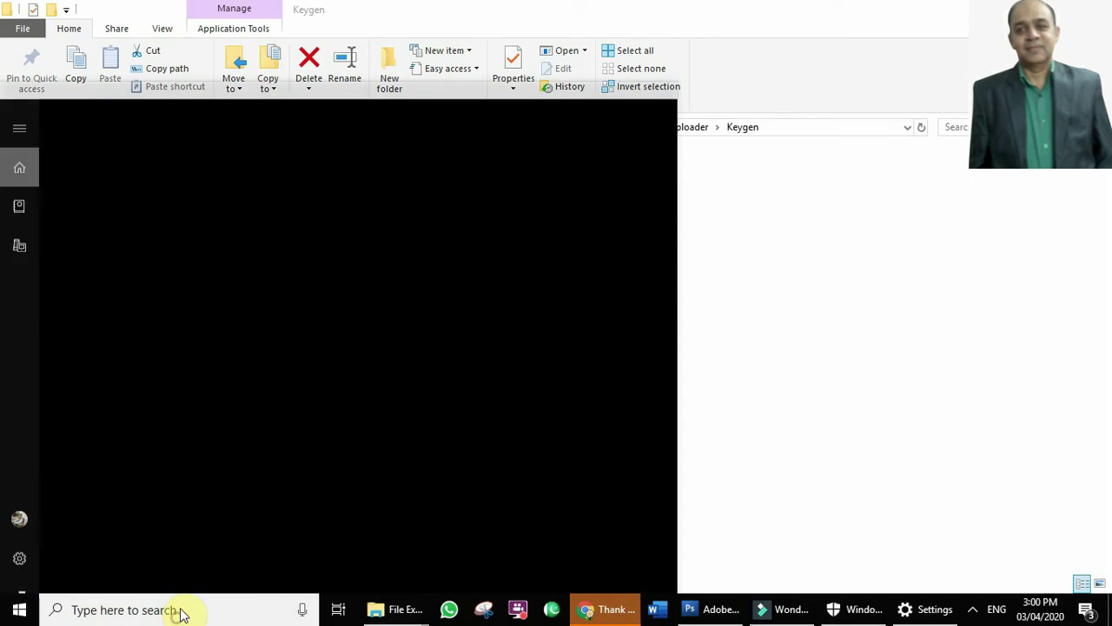
type("power")
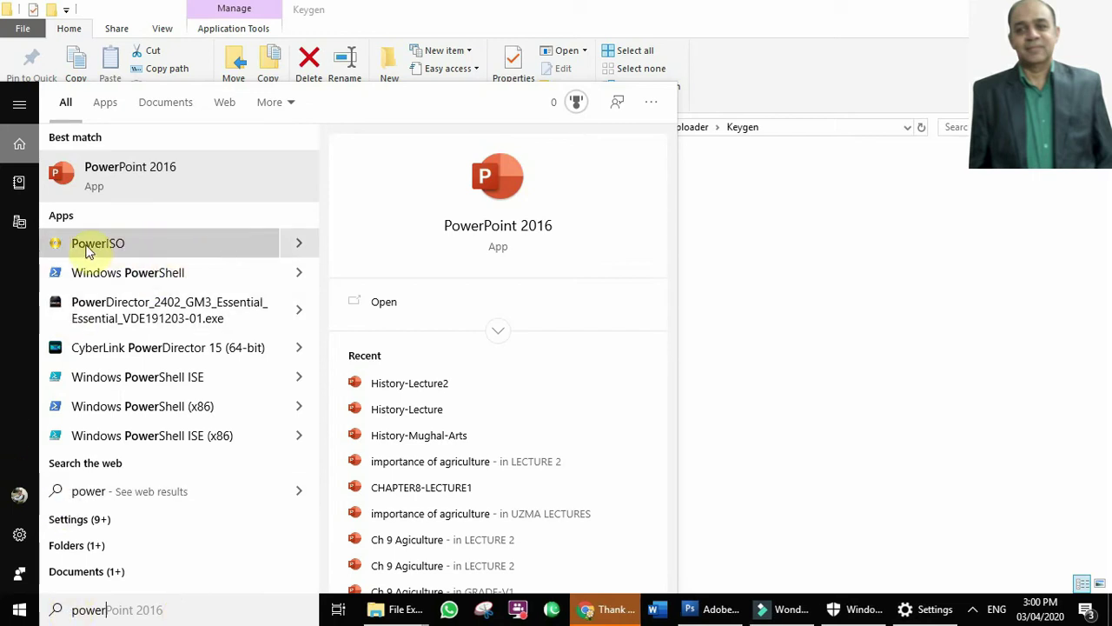
left_click(306, 257)
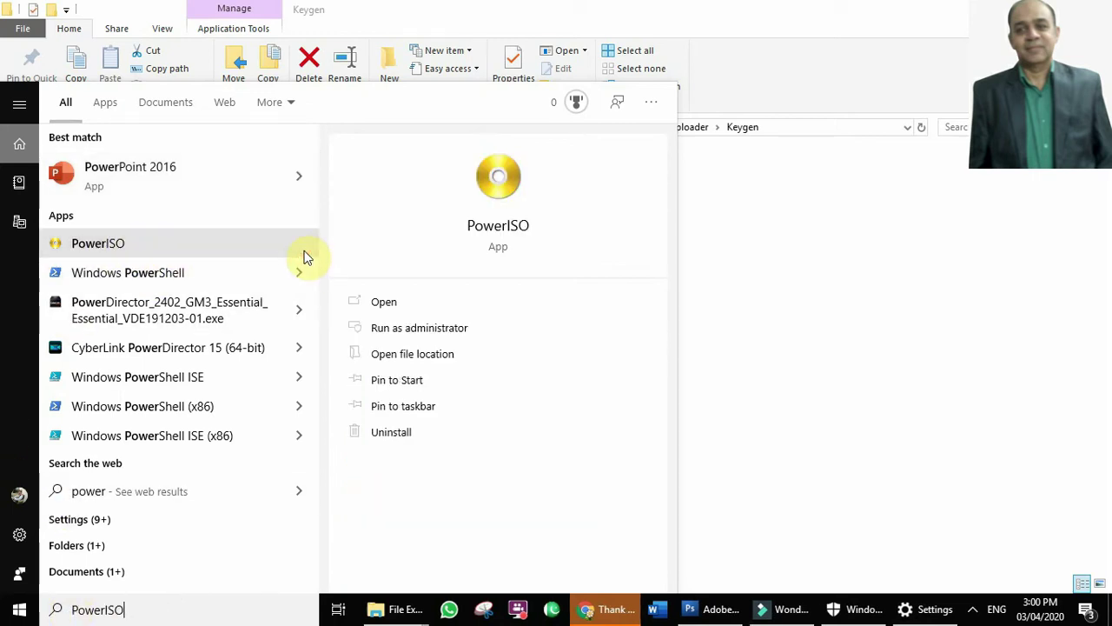
left_click(499, 228)
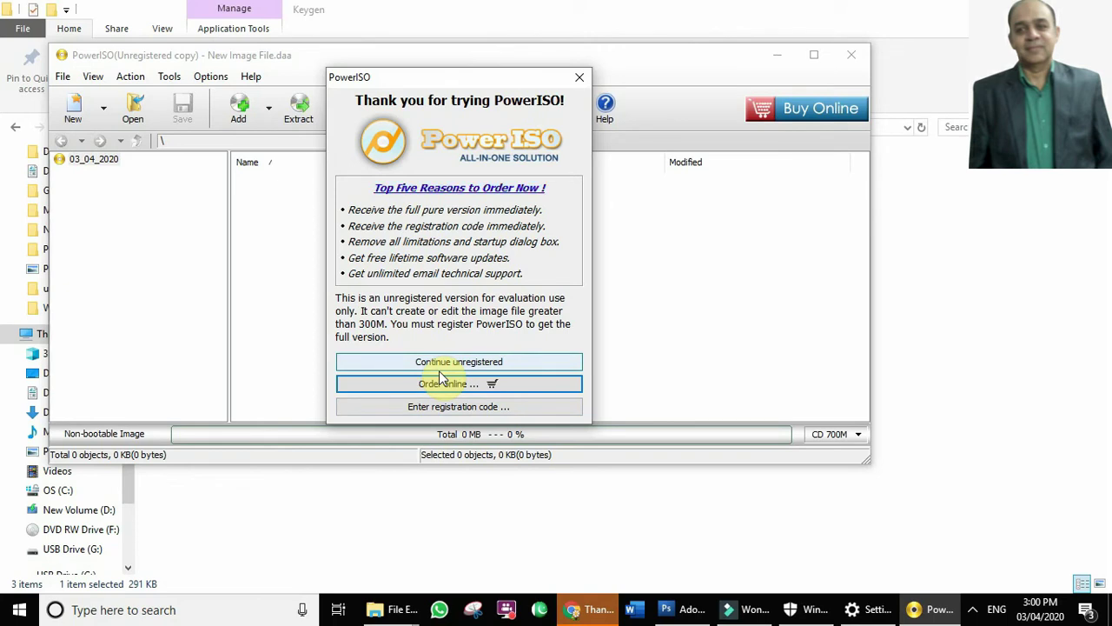
Open the registration form, enter the keymaker's user name, paste the copied registration code and submit it
left_click(454, 412)
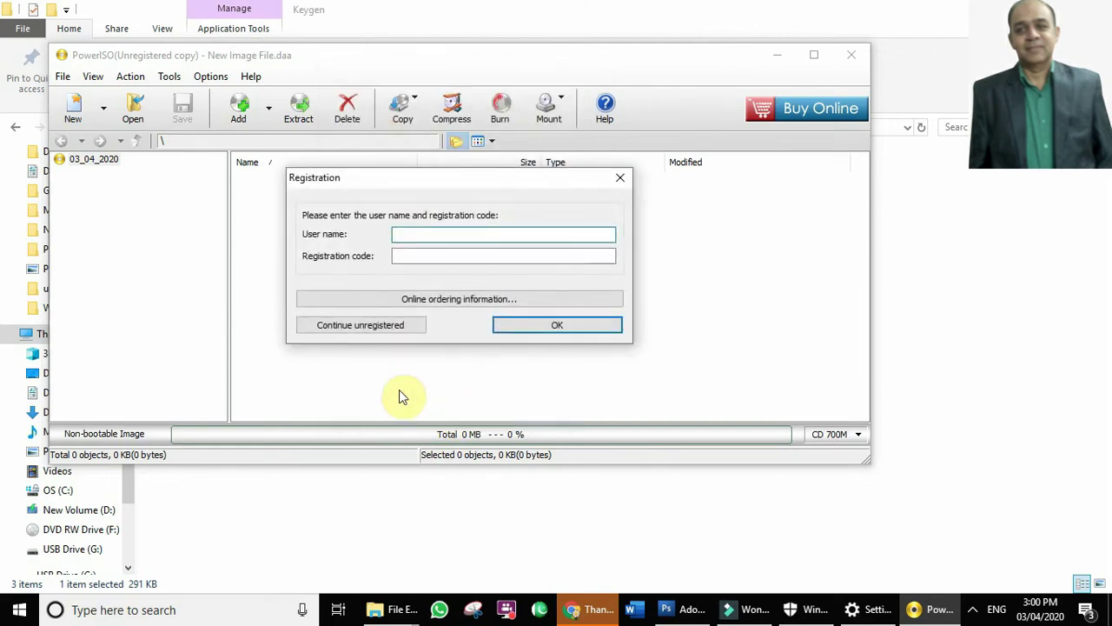
left_click(430, 257)
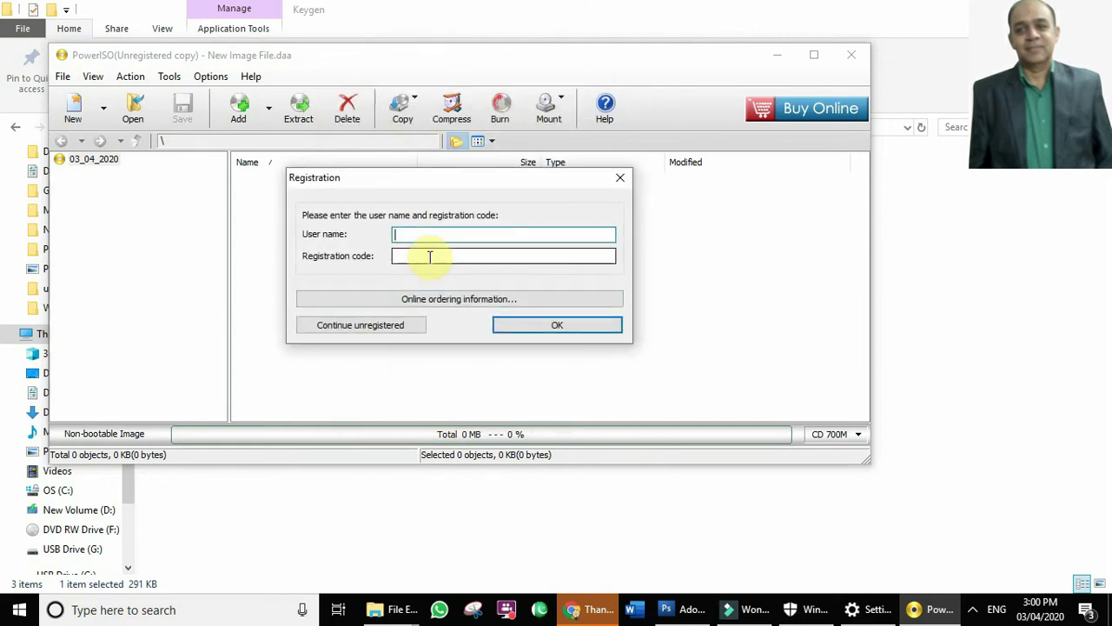
type("Hidden")
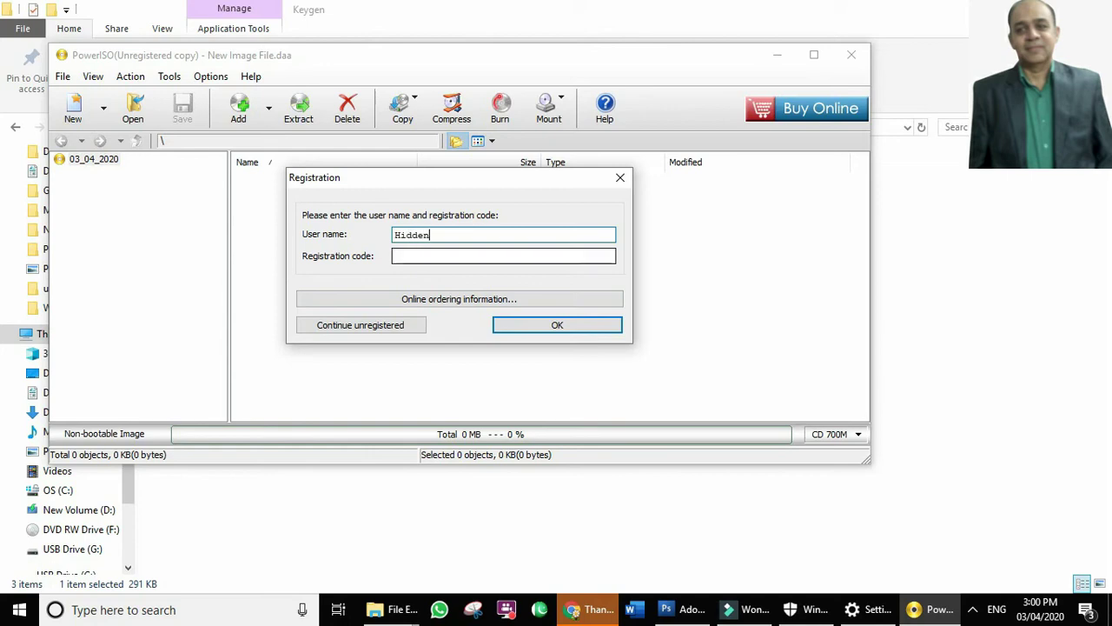
left_click(429, 256)
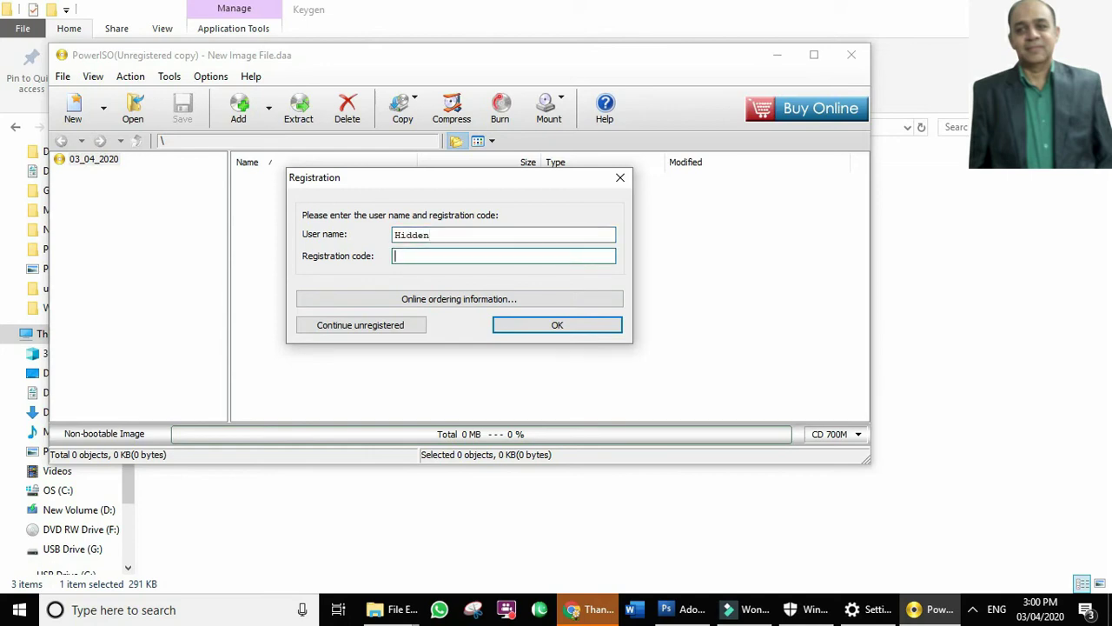
key("ctrl+v")
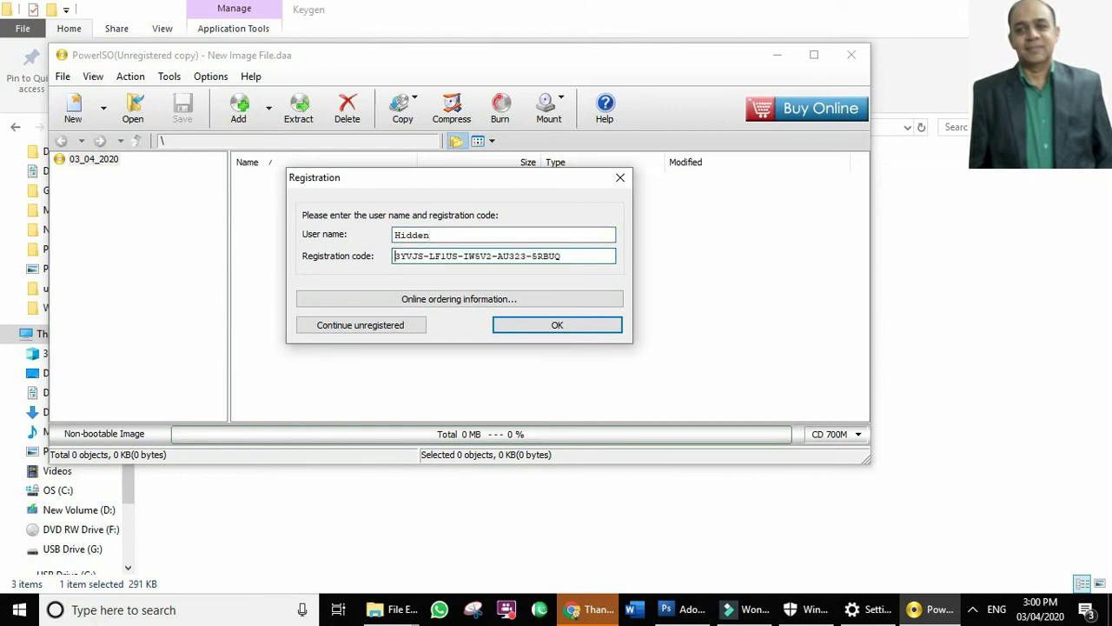
left_click(557, 329)
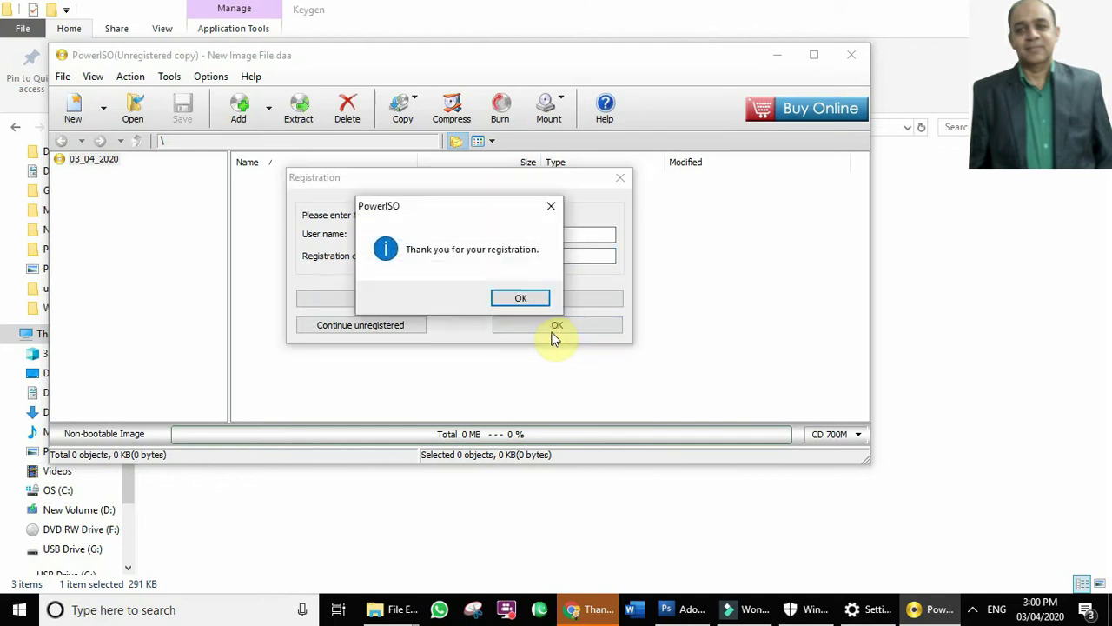
Close the PowerISO registration confirmation
left_click(515, 297)
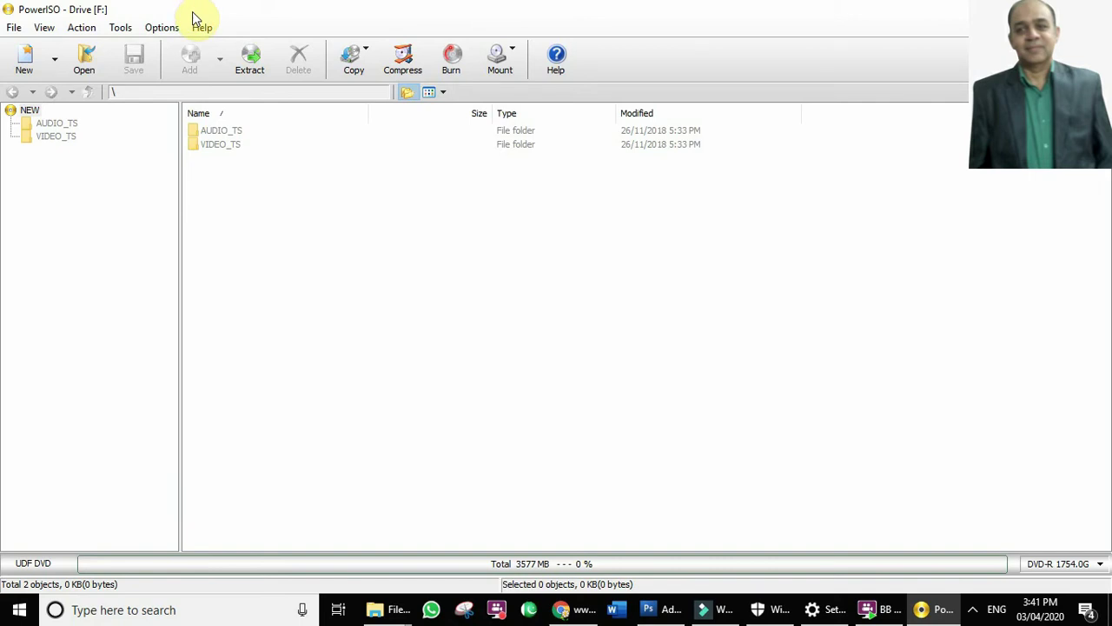
Open the disc in DVD RW Drive (F:), import Session 1 and select the disc's root, NEW
left_click(12, 29)
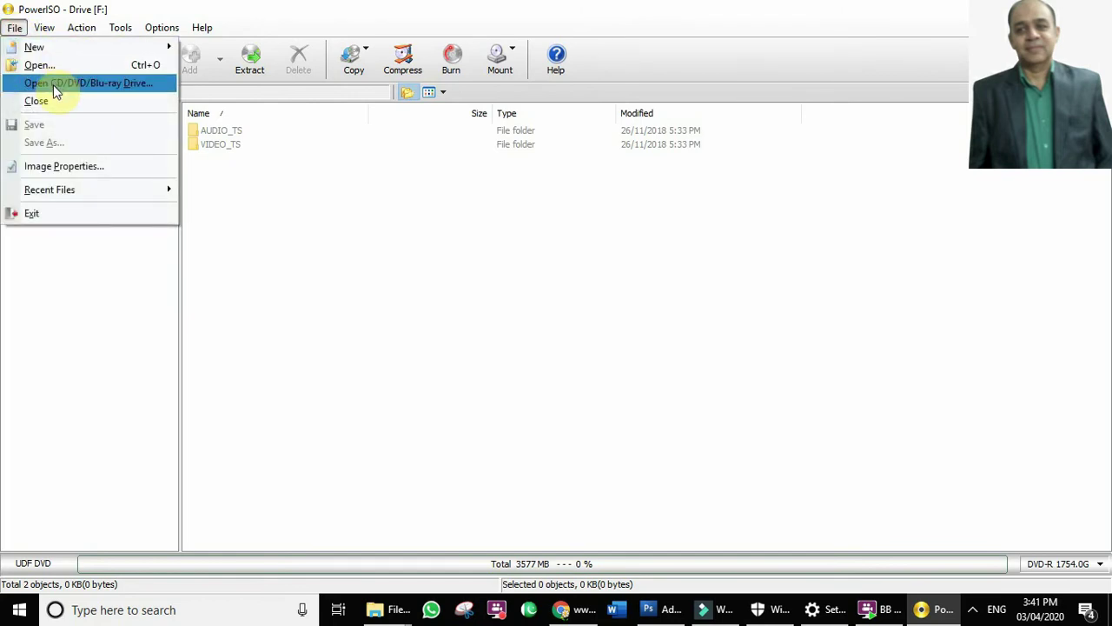
left_click(142, 85)
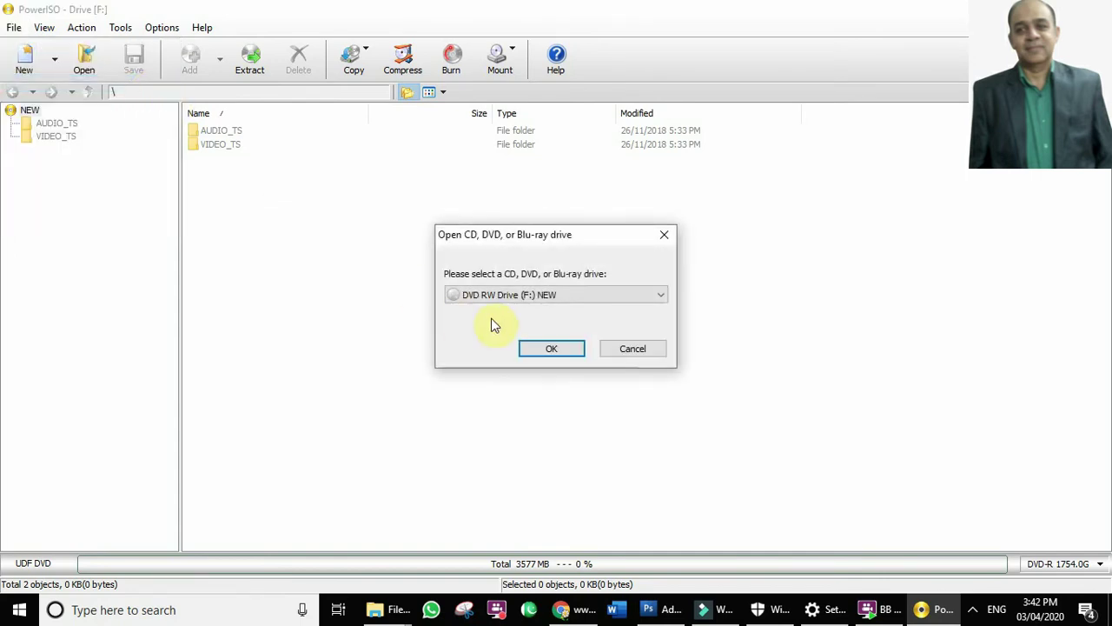
left_click(563, 351)
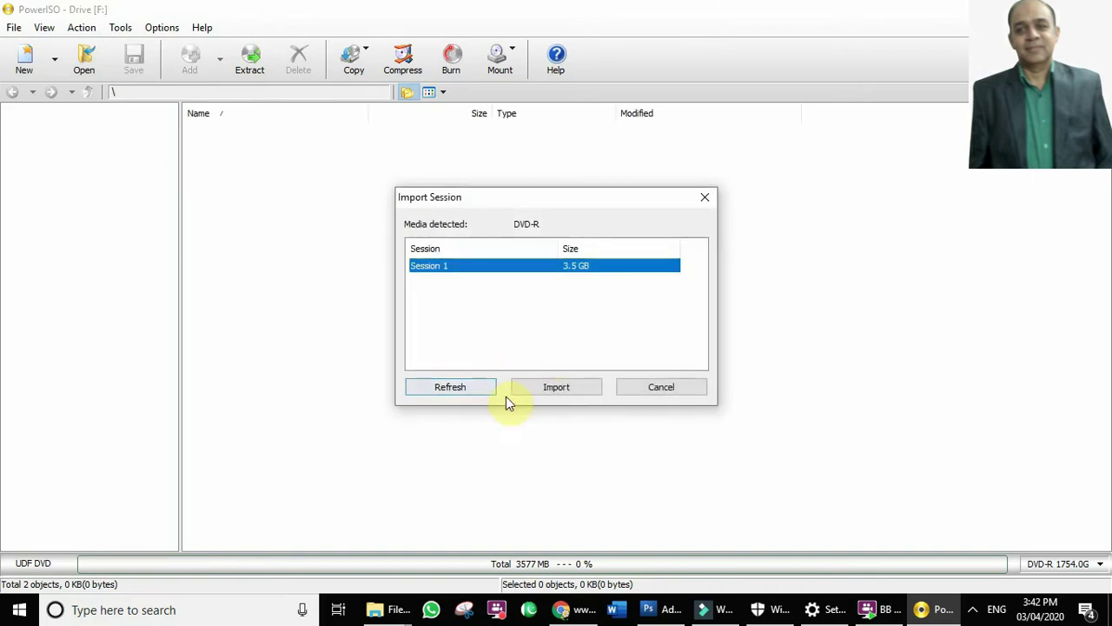
left_click(443, 389)
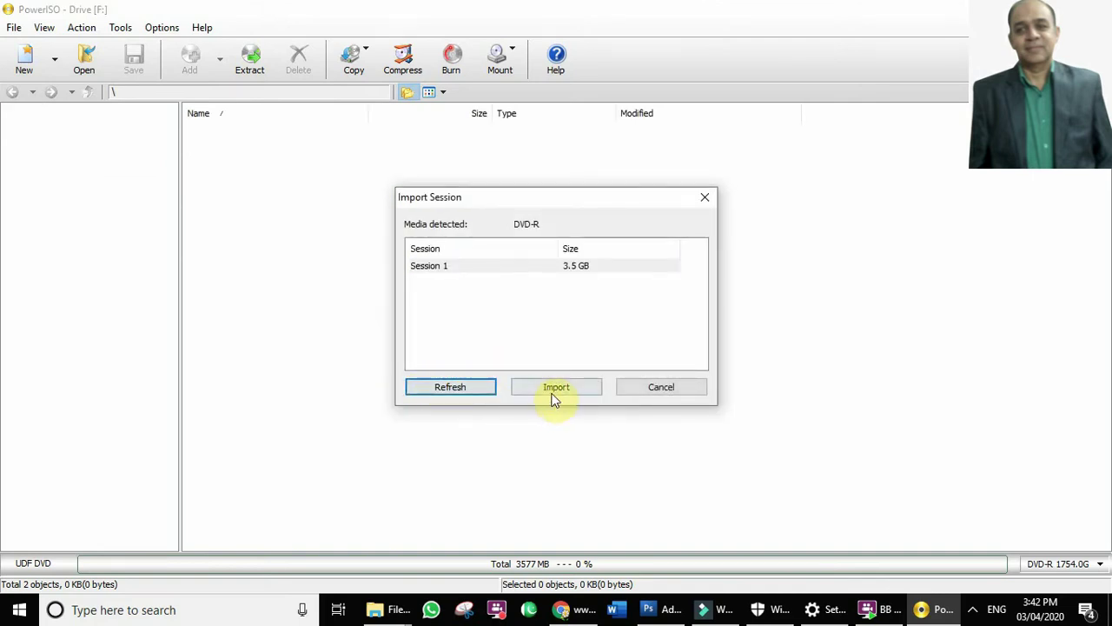
left_click(548, 389)
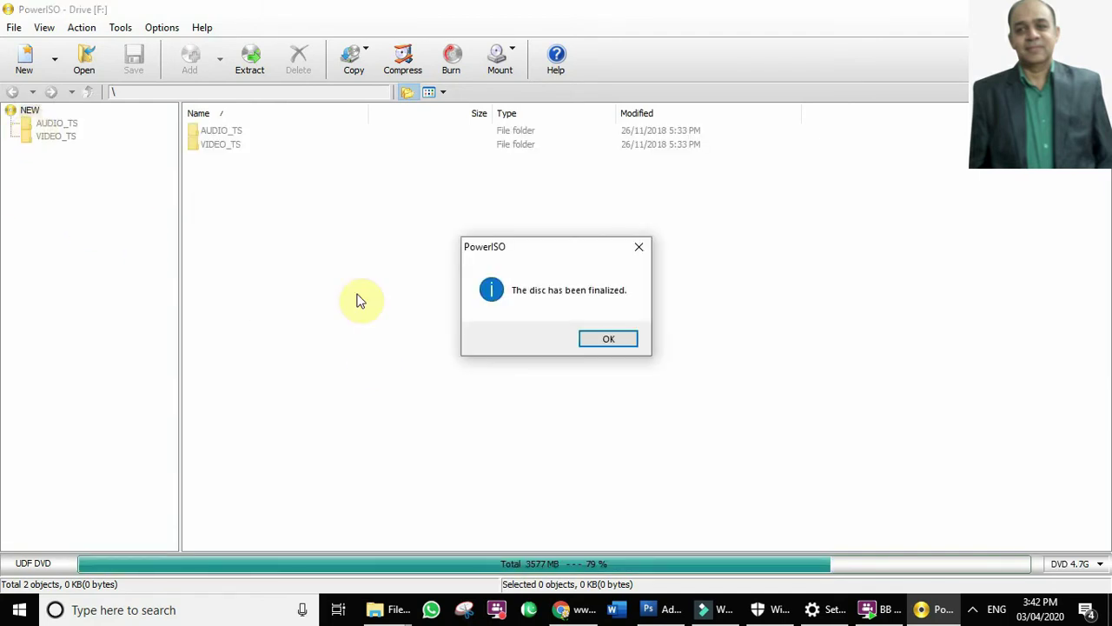
left_click(607, 341)
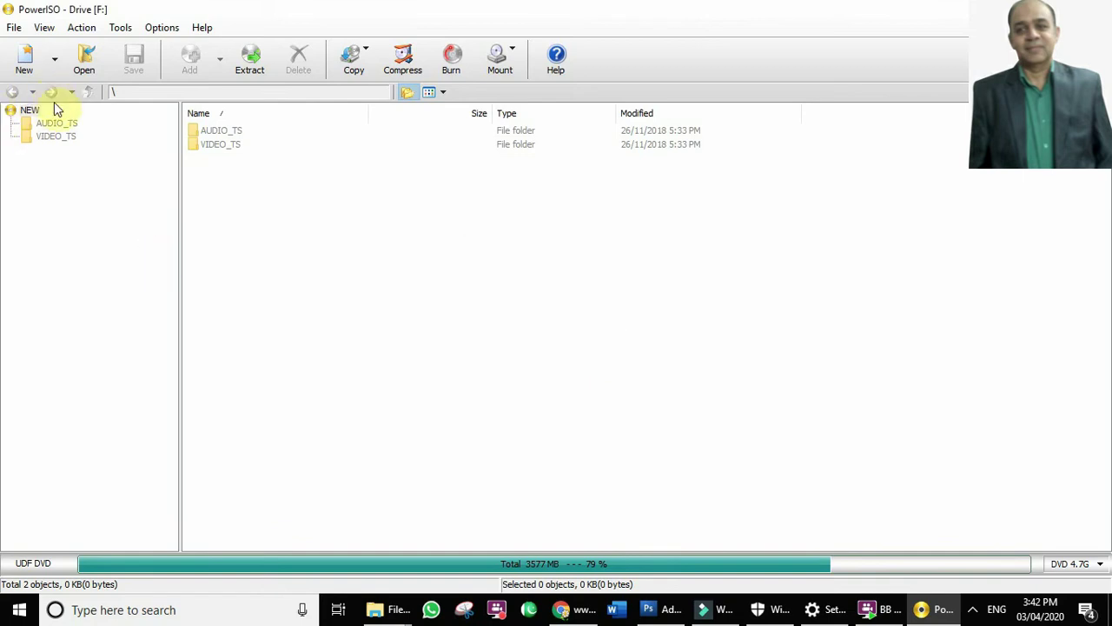
left_click(31, 111)
left_click(31, 111)
left_click(17, 113)
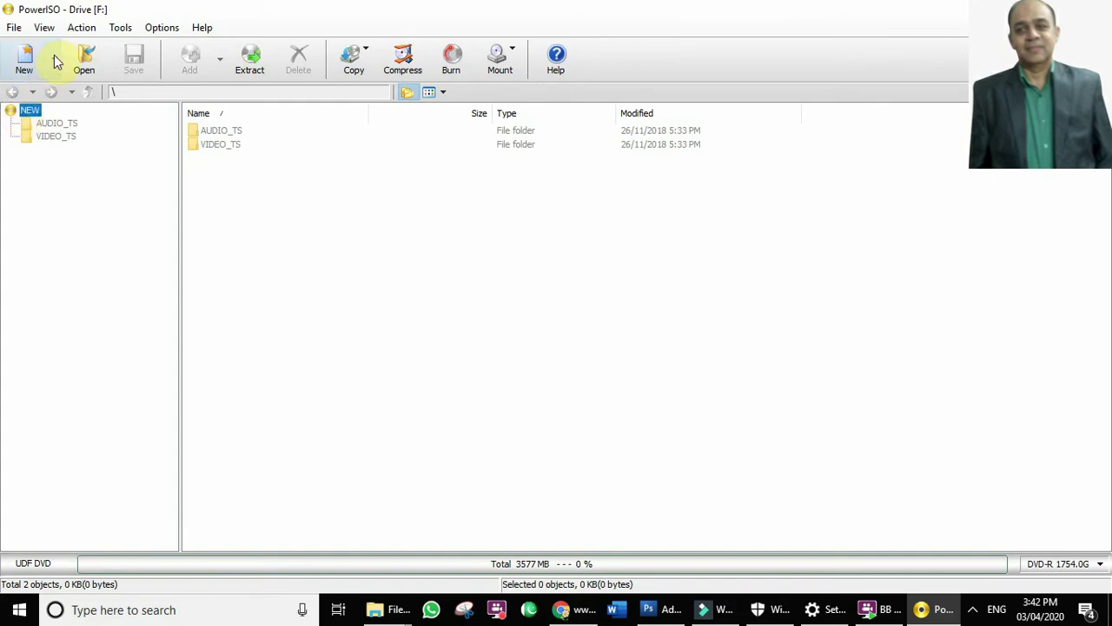
Make an .iso image of the disc in drive F: as C:\1\2\RECORDINGS\HOW-TO\NEW.iso, overwriting the existing file
left_click(121, 28)
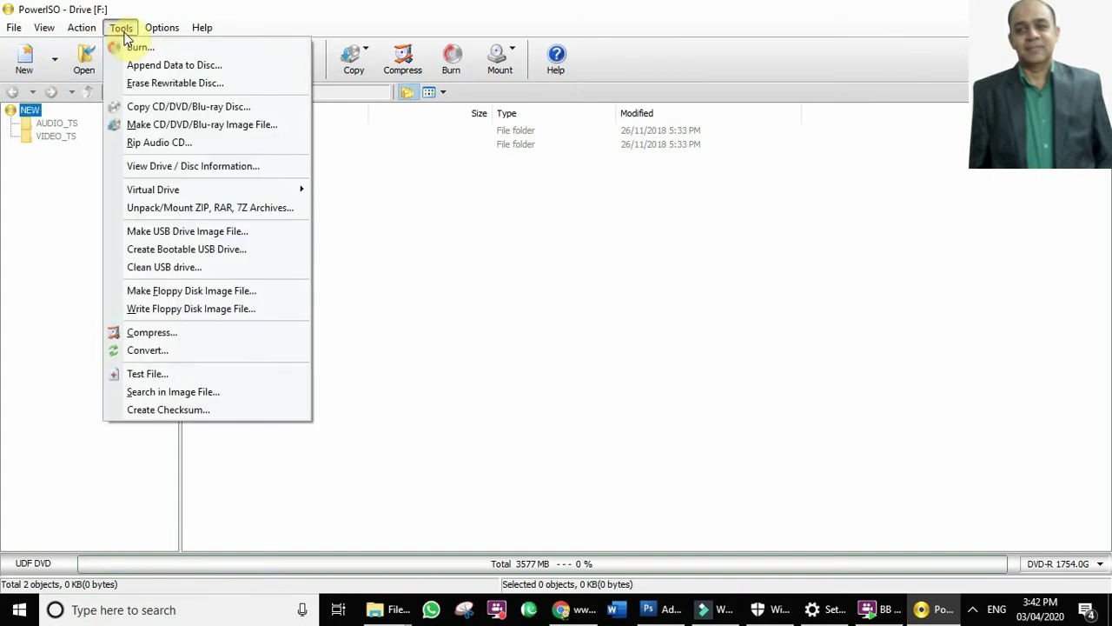
left_click(283, 125)
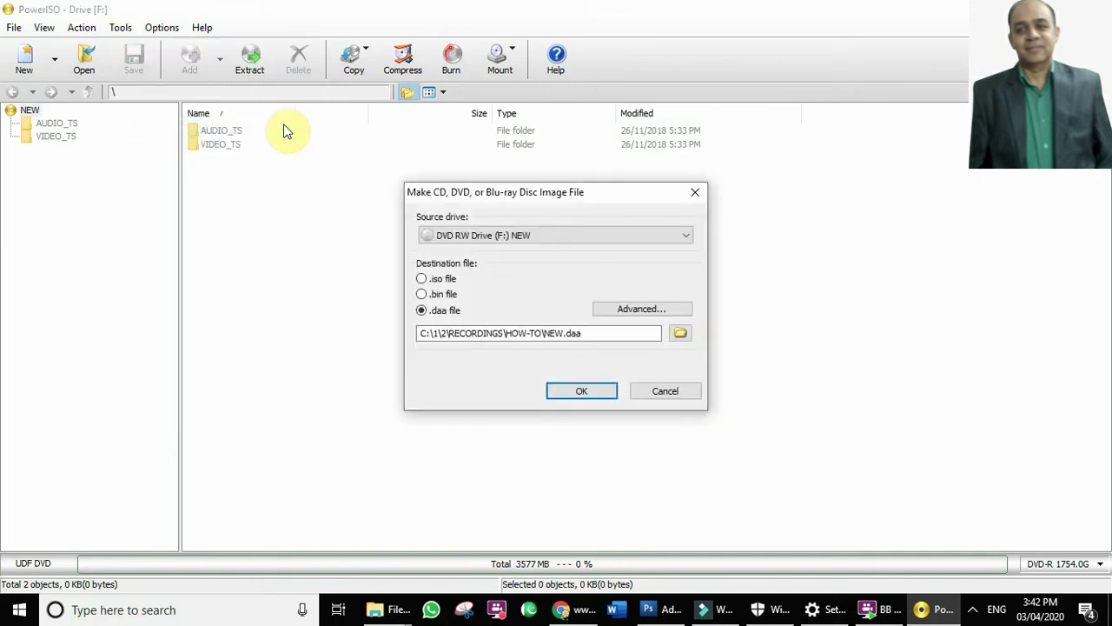
left_click(484, 236)
left_click(483, 250)
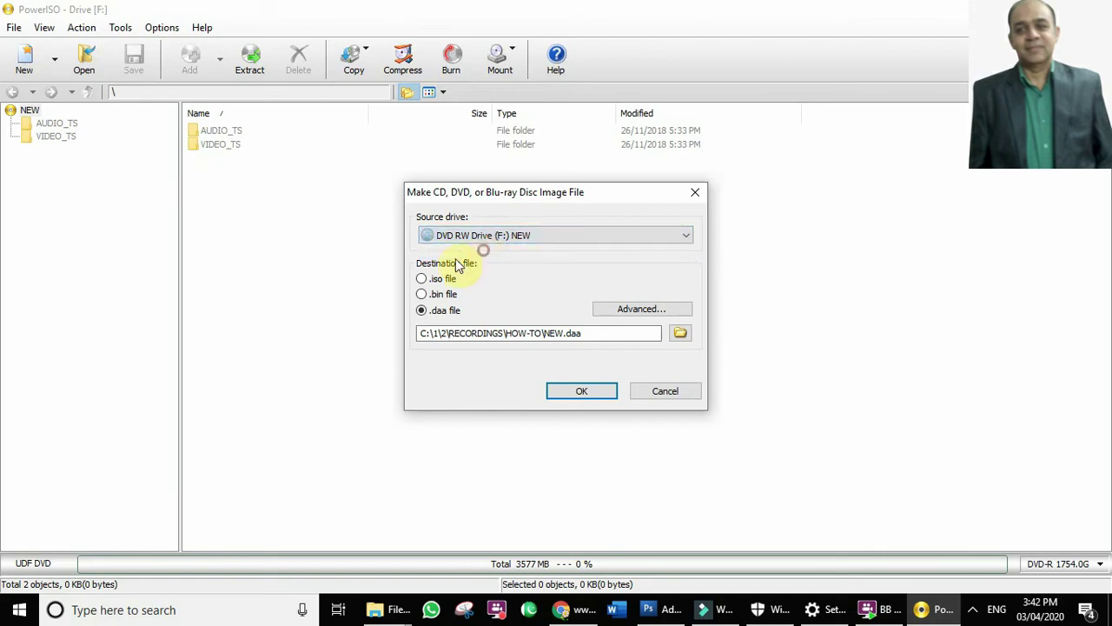
left_click(422, 282)
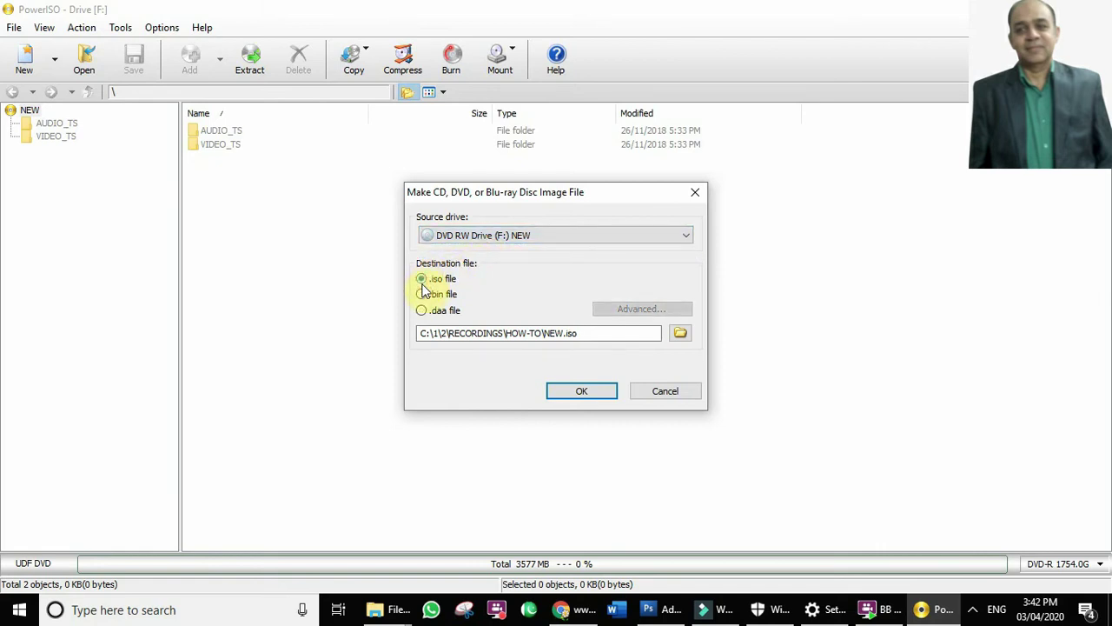
left_click(584, 391)
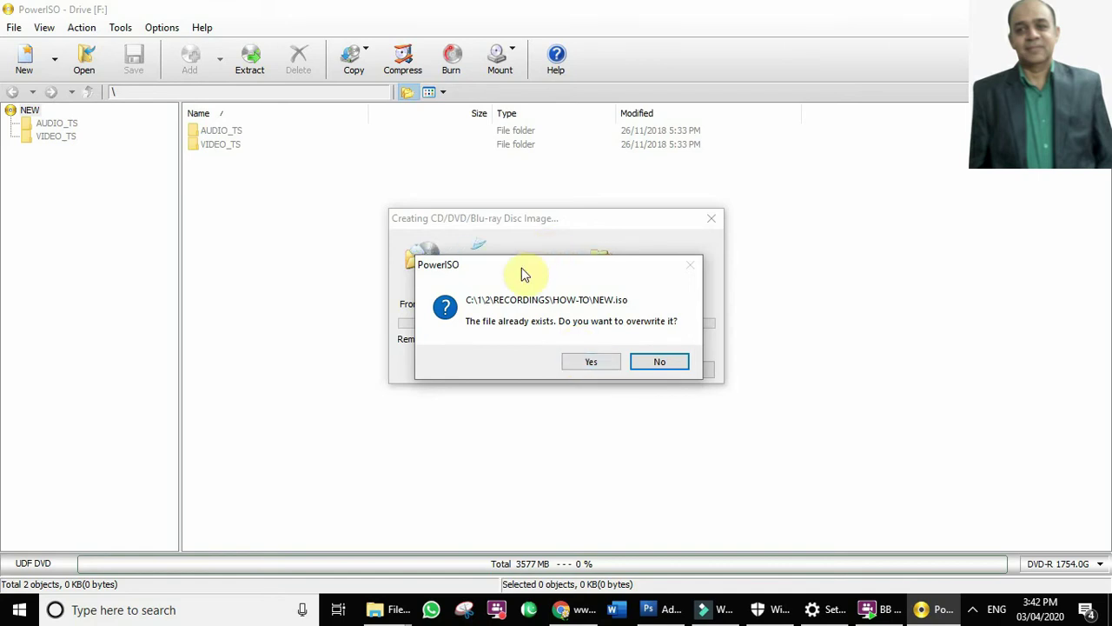
left_click_drag(524, 272, 538, 182)
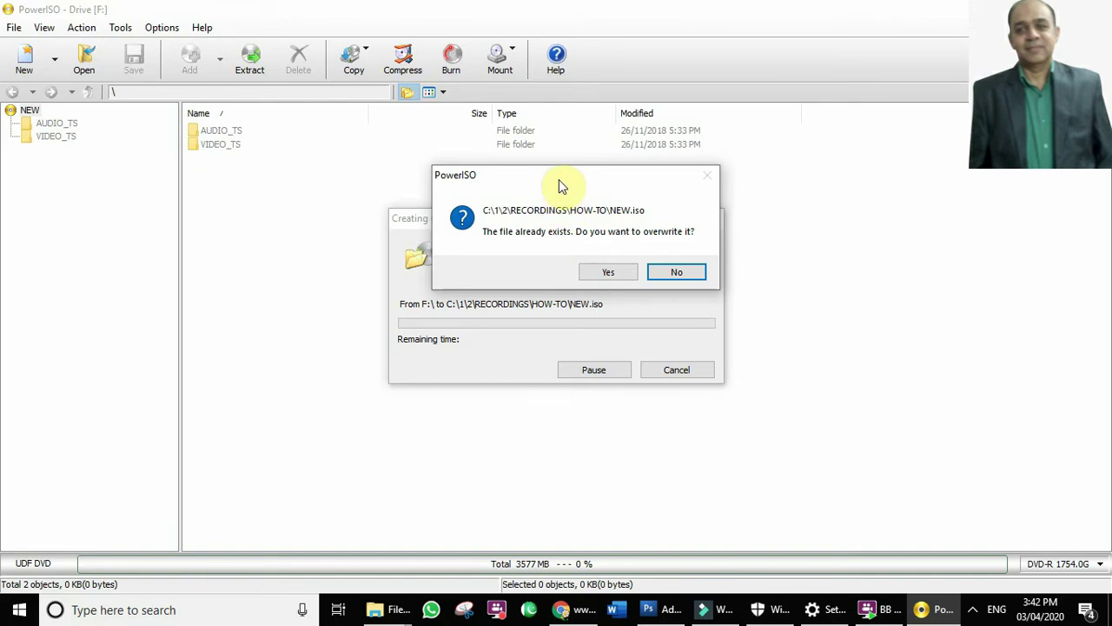
left_click_drag(558, 186, 557, 177)
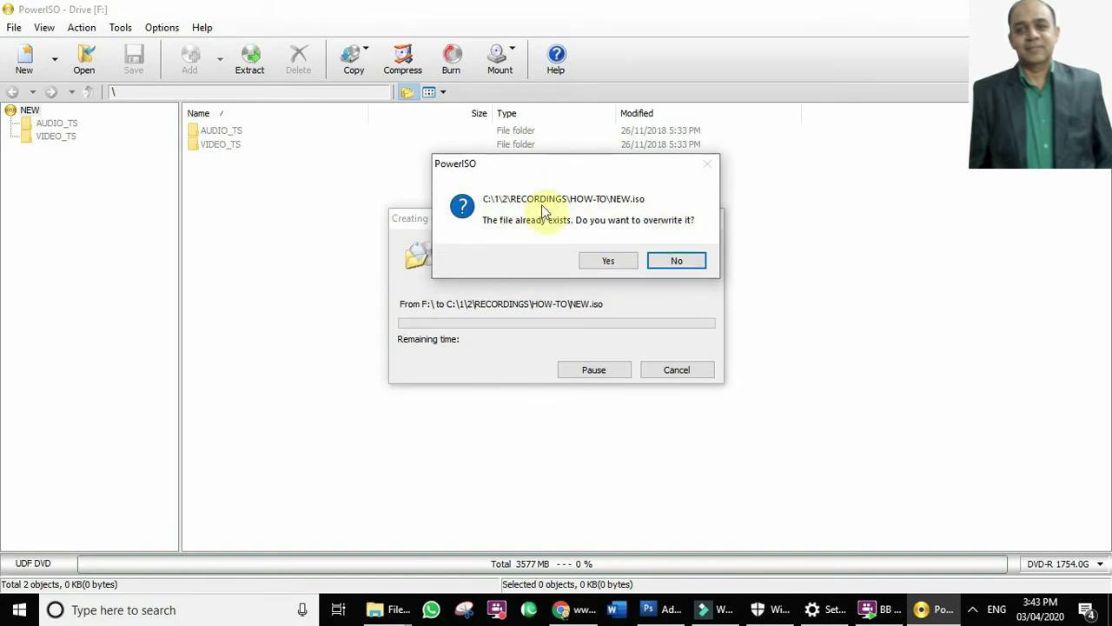
left_click(610, 264)
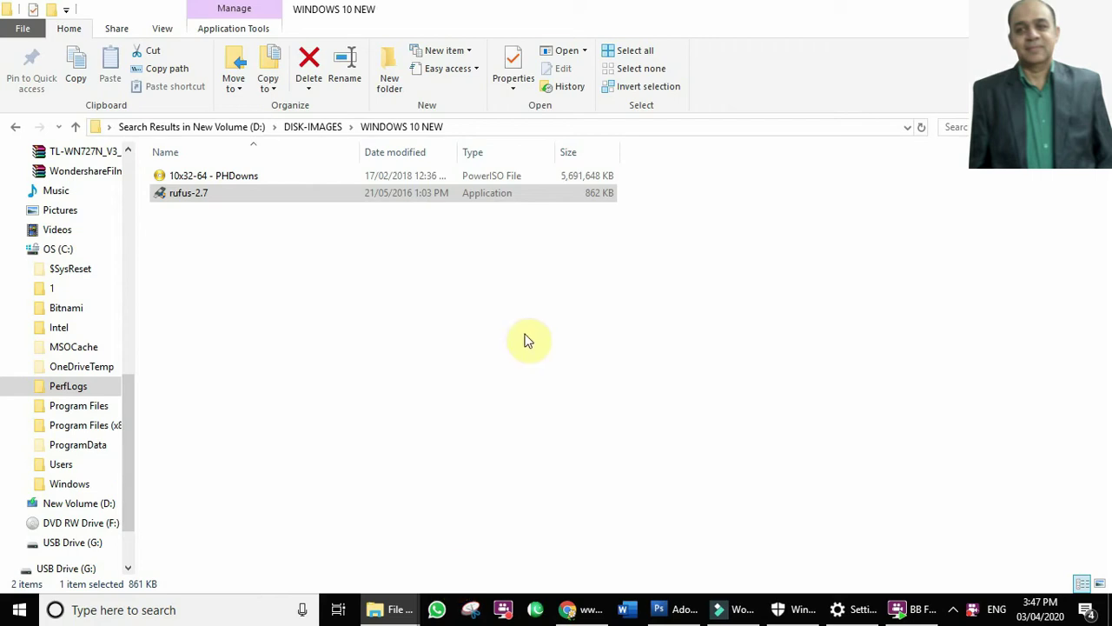
Run rufus-2.7 from the WINDOWS 10 NEW folder and move its window clear of the file list
double_click(211, 194)
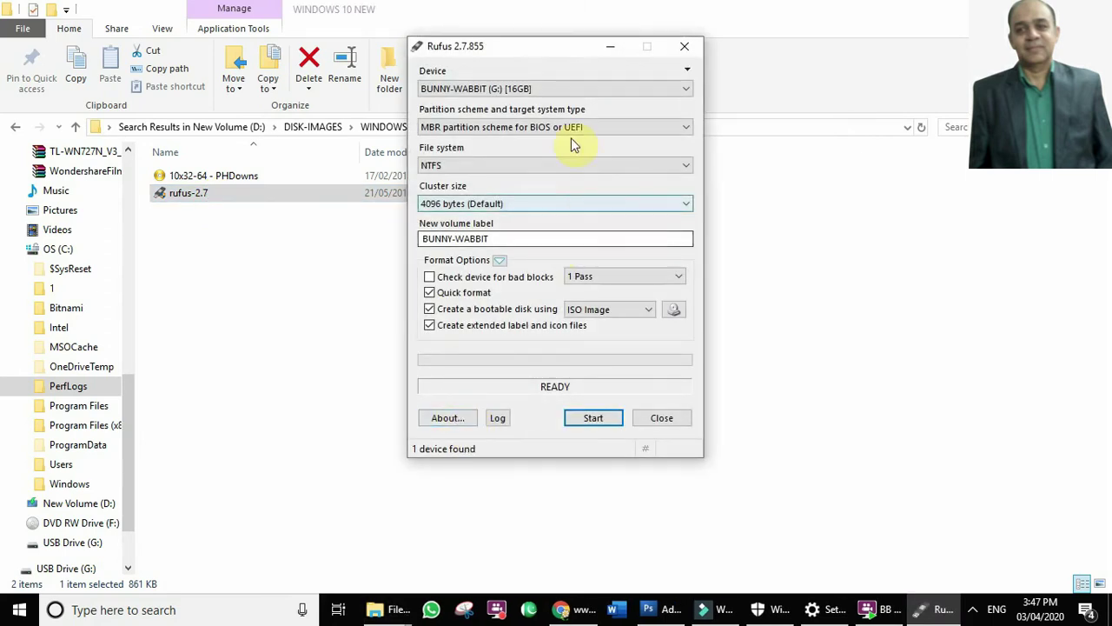
left_click_drag(576, 51, 608, 43)
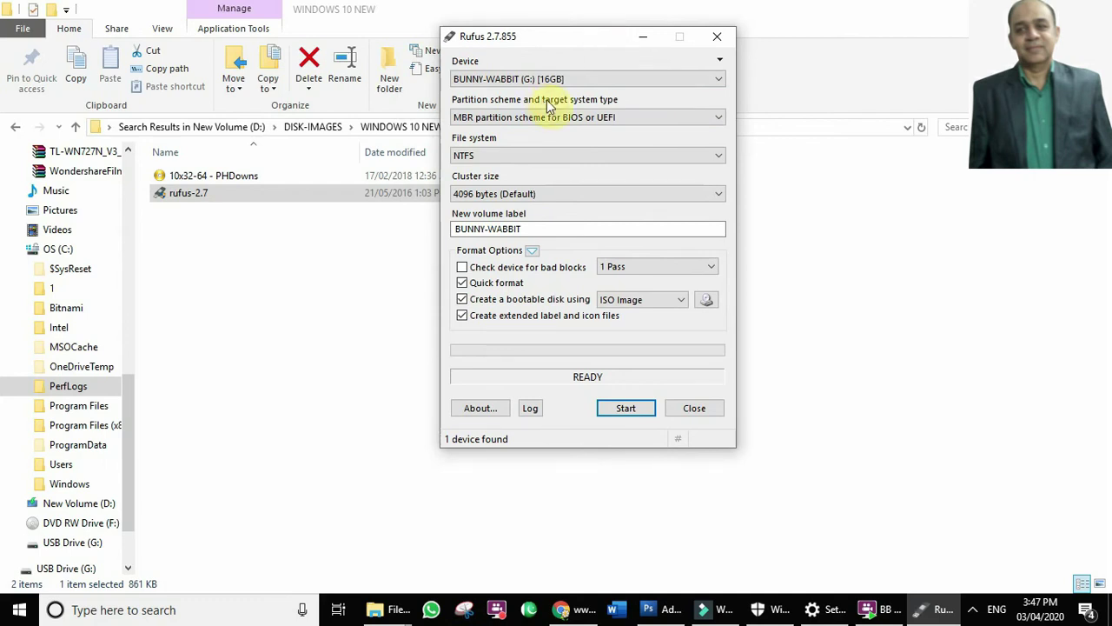
left_click_drag(591, 44, 609, 44)
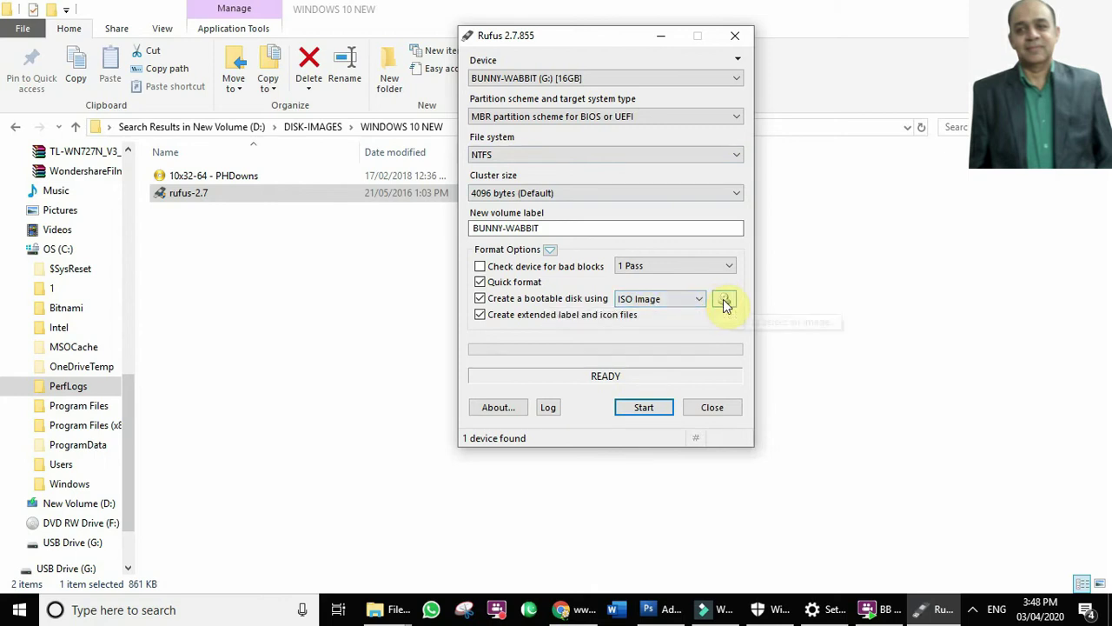
left_click_drag(585, 45, 789, 39)
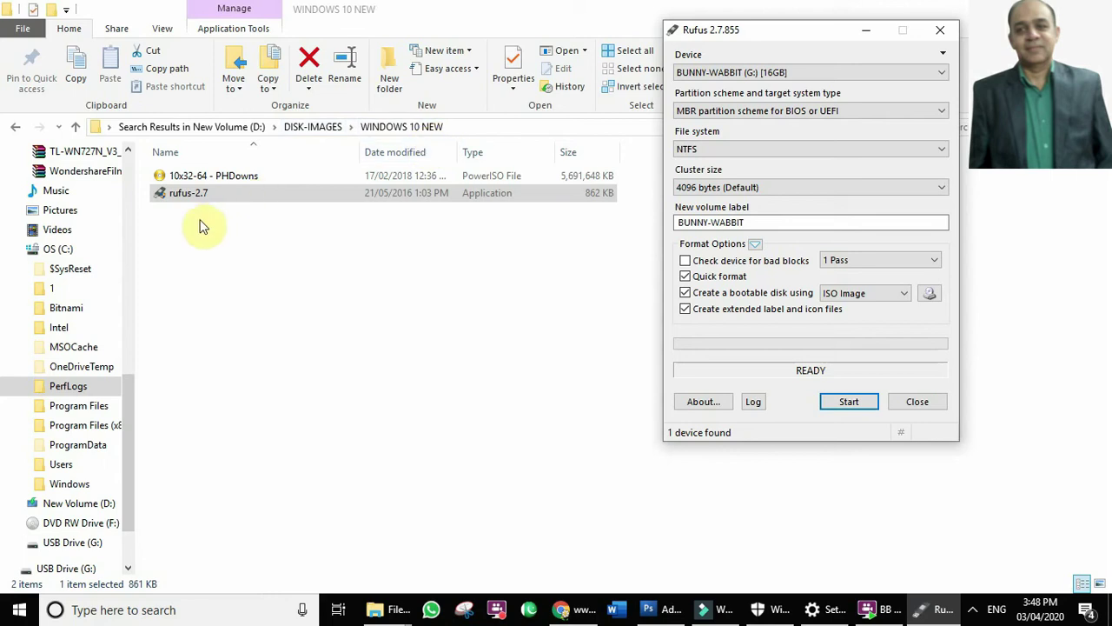
Load the 10x32-64 - PHDowns ISO image from the WINDOWS 10 NEW folder as the bootable disk source
left_click(929, 293)
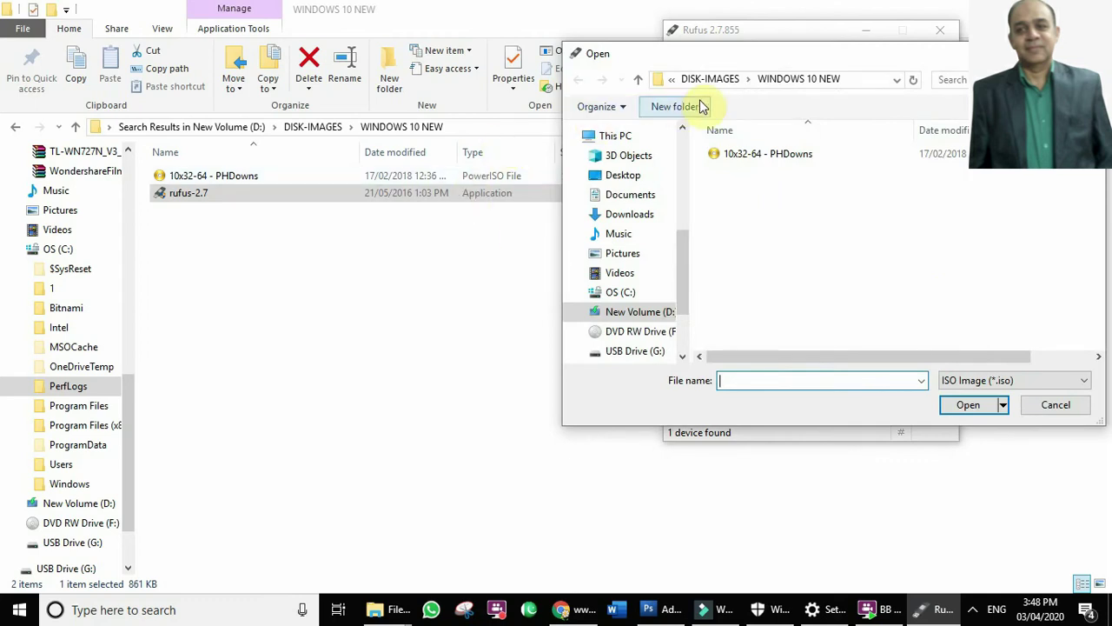
left_click(734, 162)
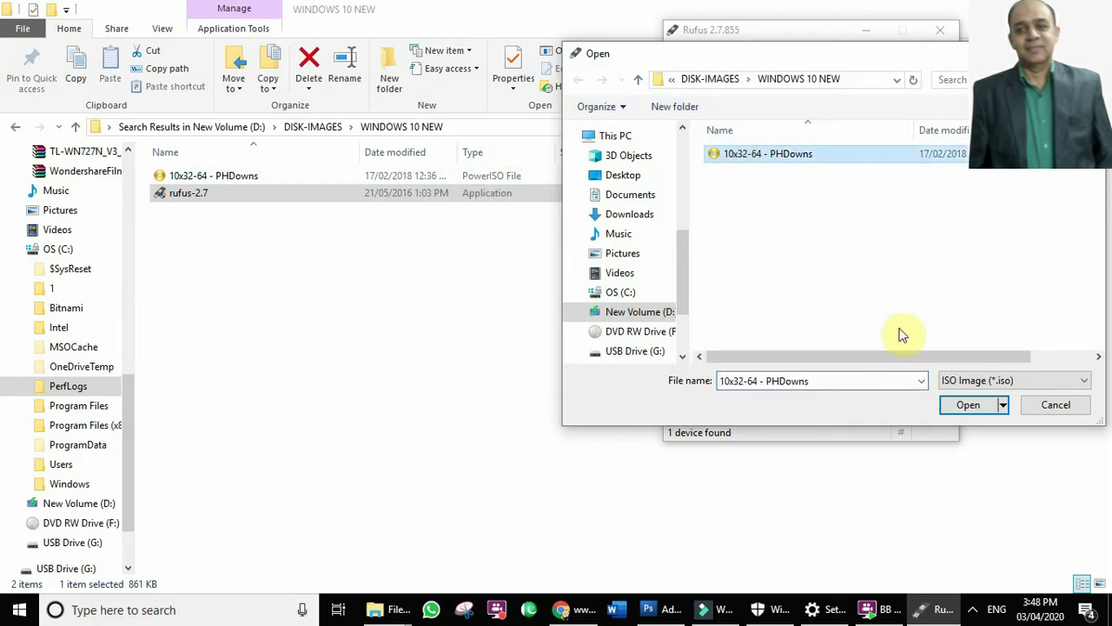
left_click(968, 405)
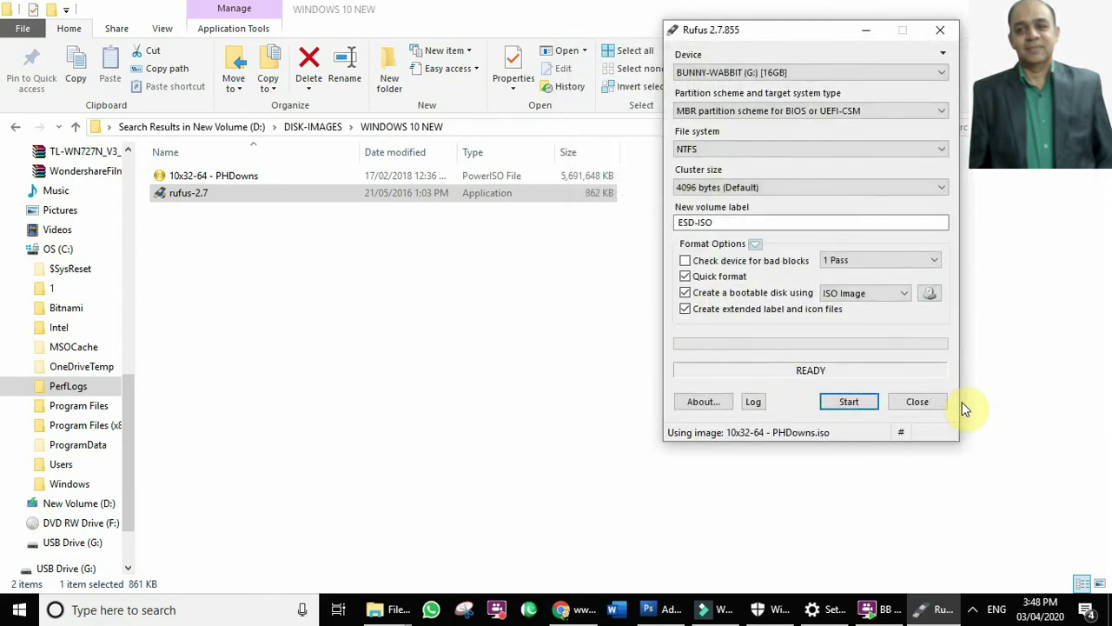
Write the loaded ISO to the 16 GB USB drive (G:), accepting the erasure of its data, and close Rufus when finished
left_click_drag(763, 37, 555, 63)
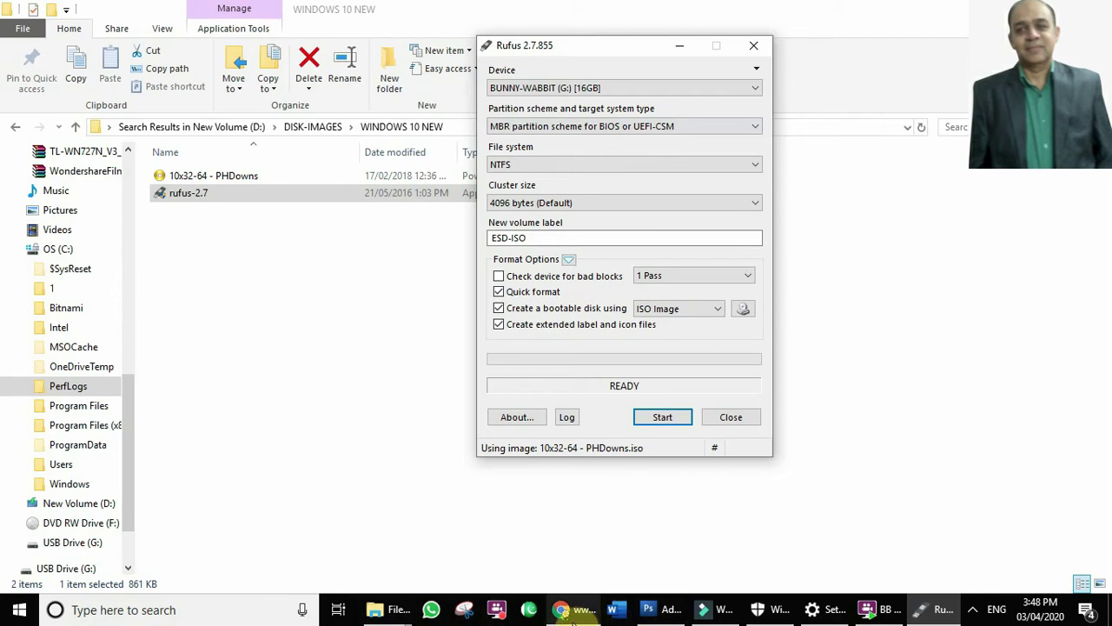
mouse_move(551, 603)
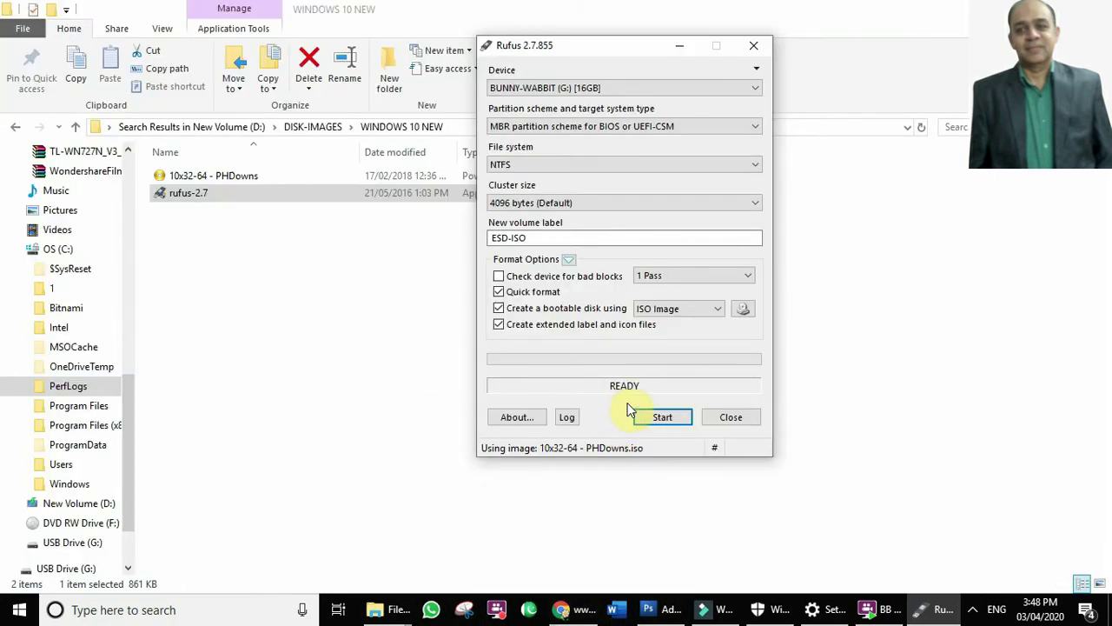
left_click(646, 417)
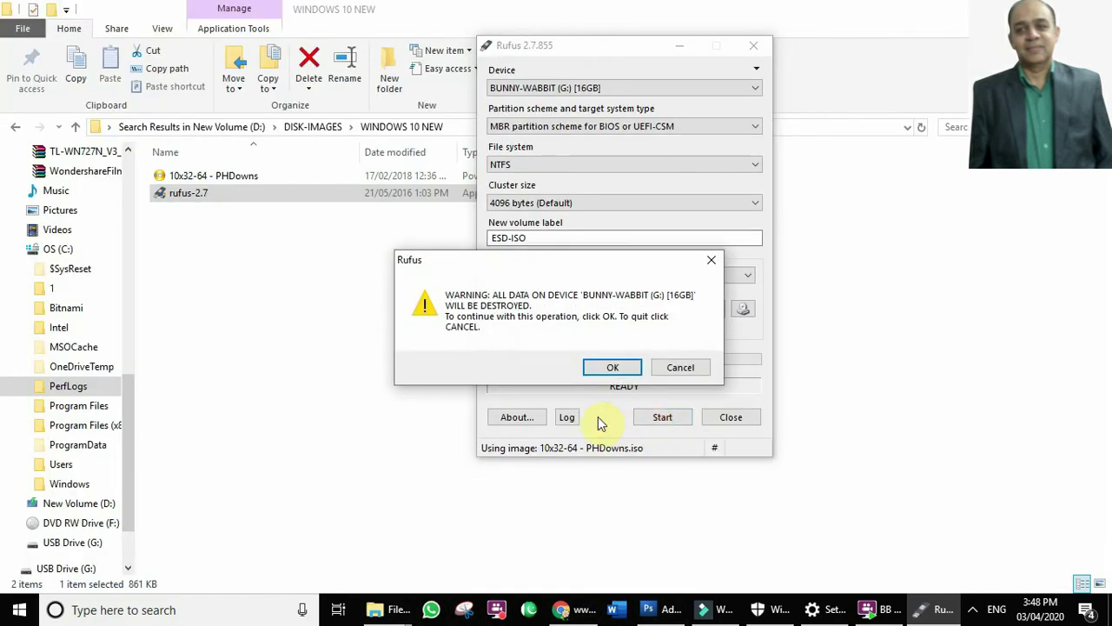
left_click(599, 369)
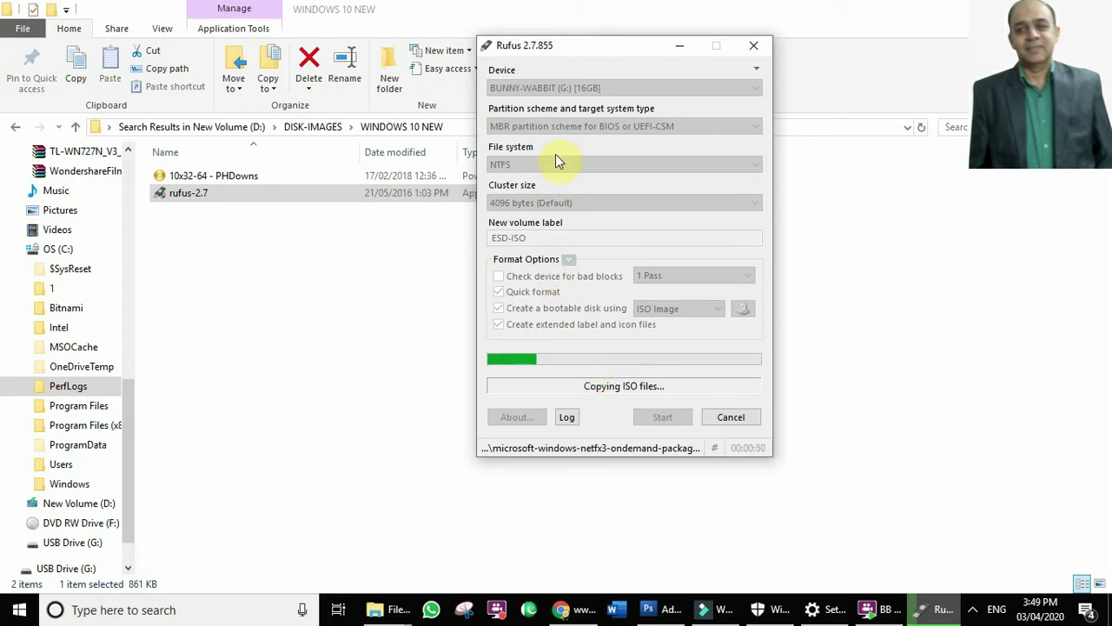
left_click_drag(561, 43, 575, 41)
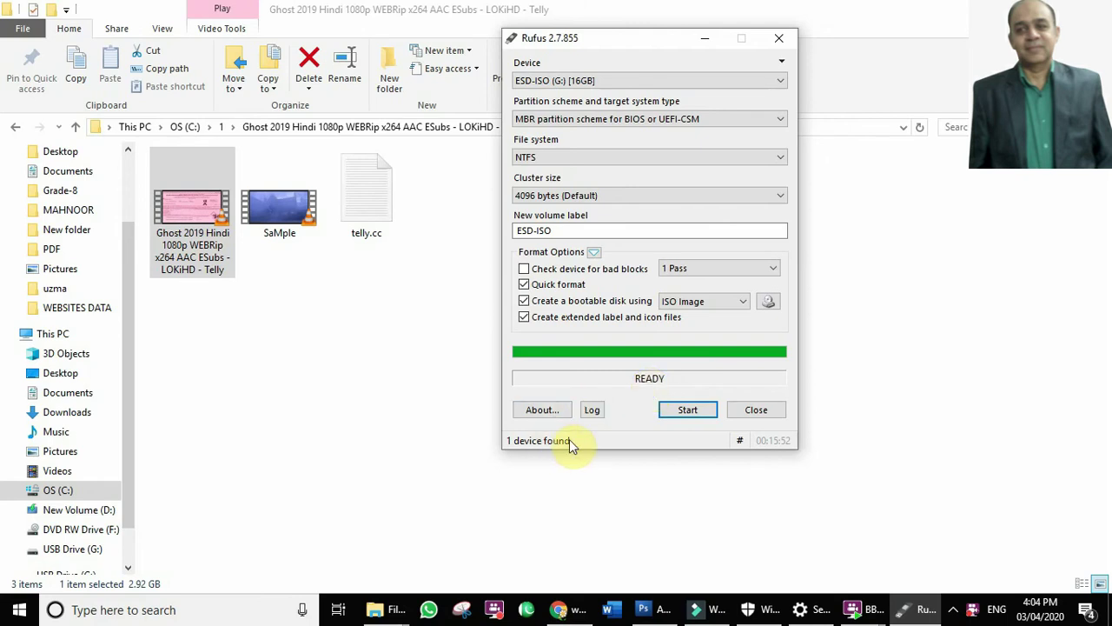
left_click(753, 410)
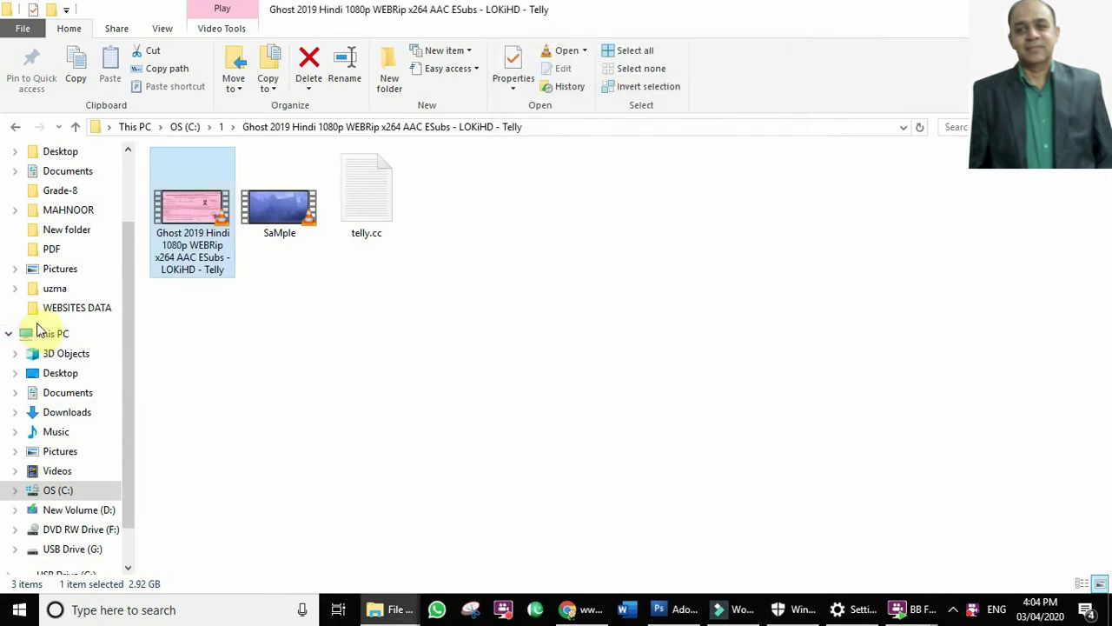
Open USB Drive (G:) from This PC and run its setup application
left_click(42, 333)
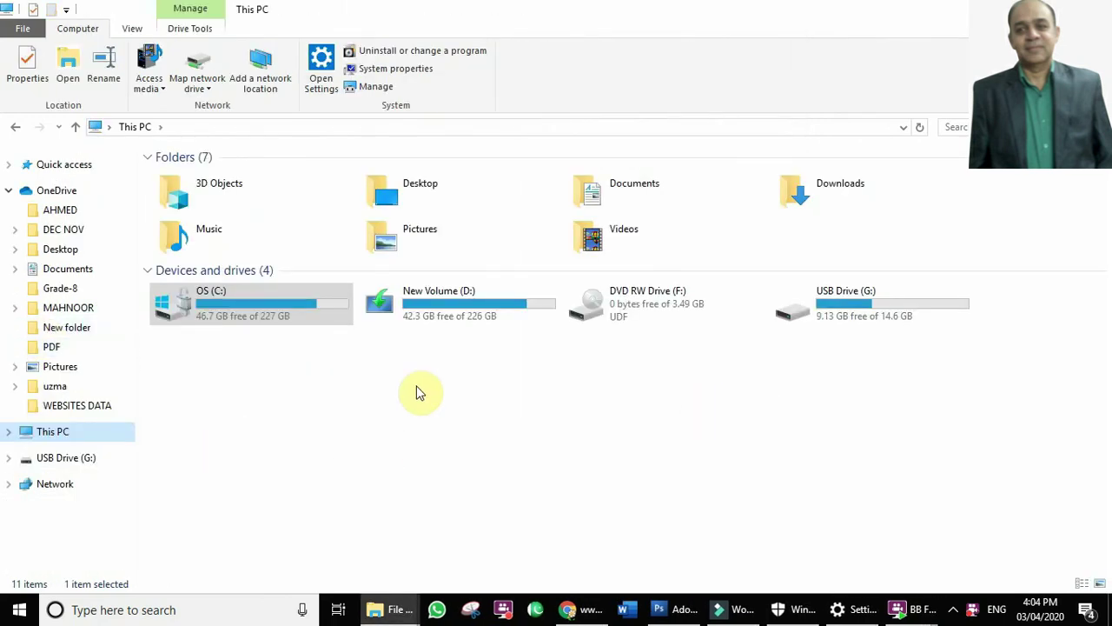
double_click(860, 317)
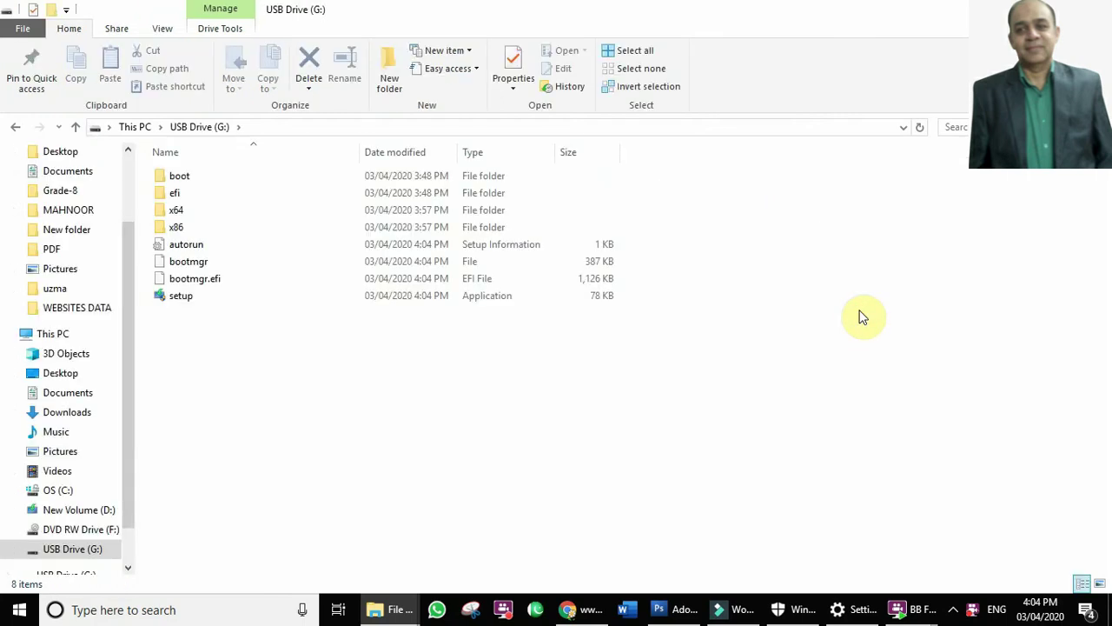
double_click(181, 299)
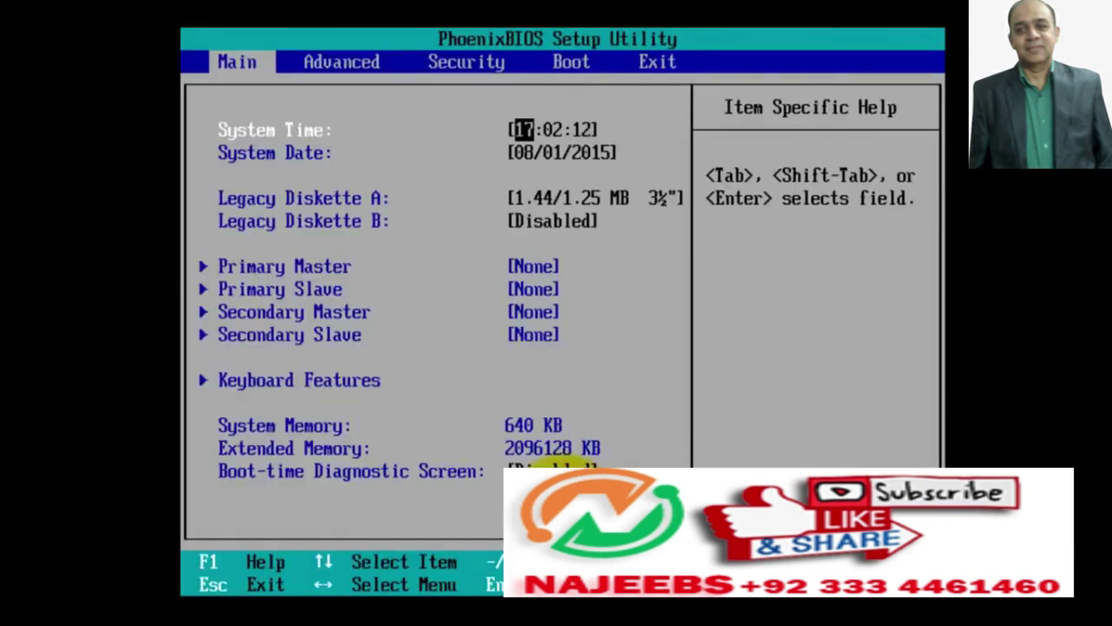
In the BIOS boot order, move CD-ROM Drive below Hard Drive and Removable Devices
key("Right")
key("Right")
key("Right")
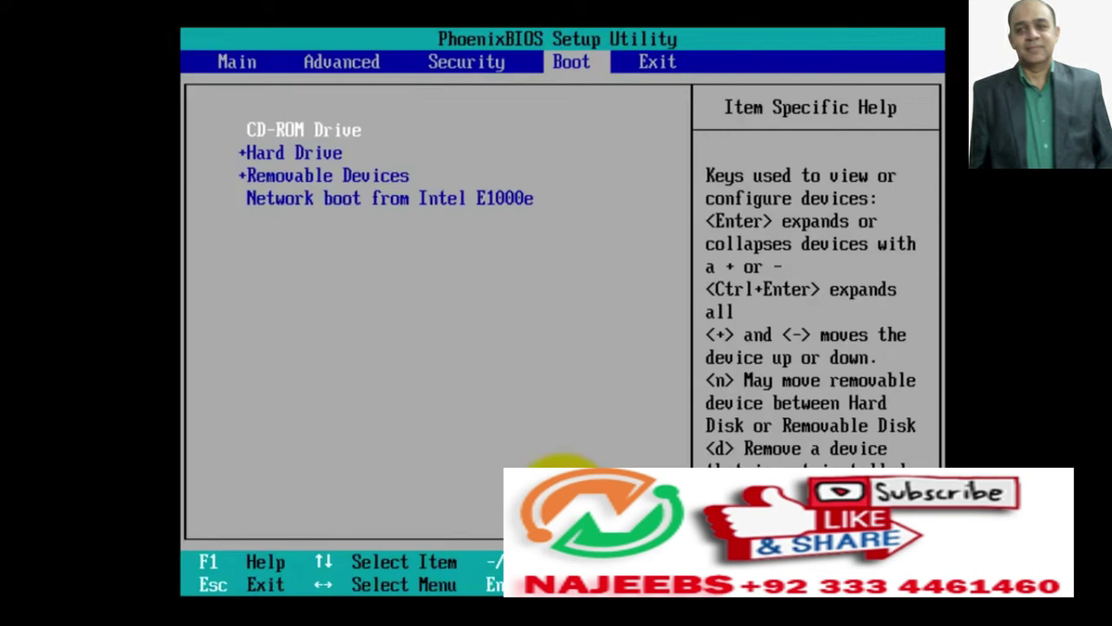
key("minus")
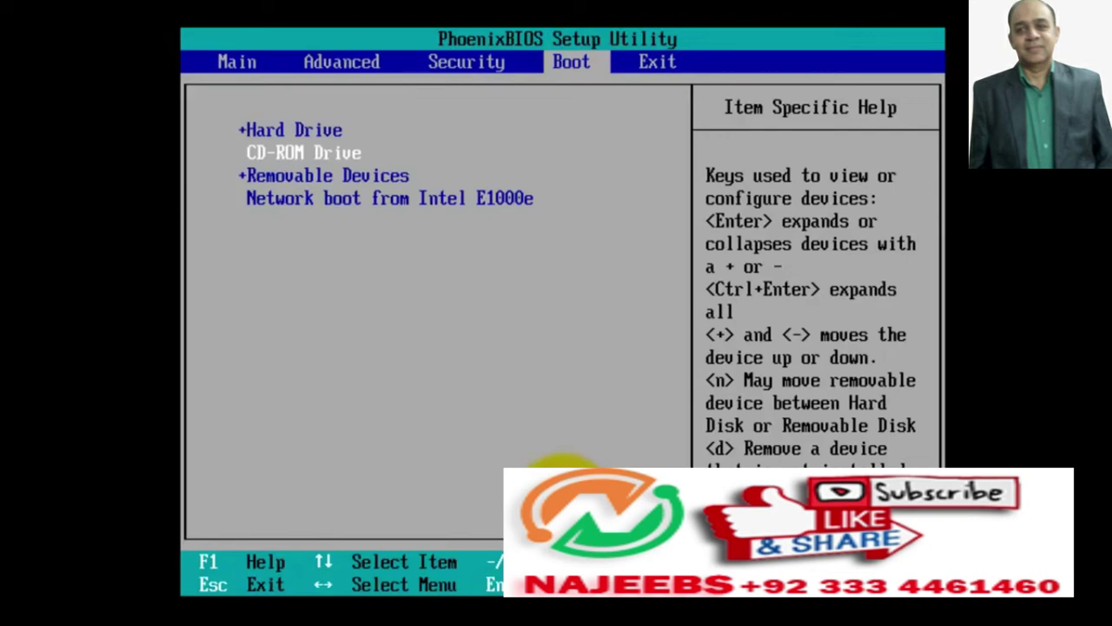
key("minus")
key("Down")
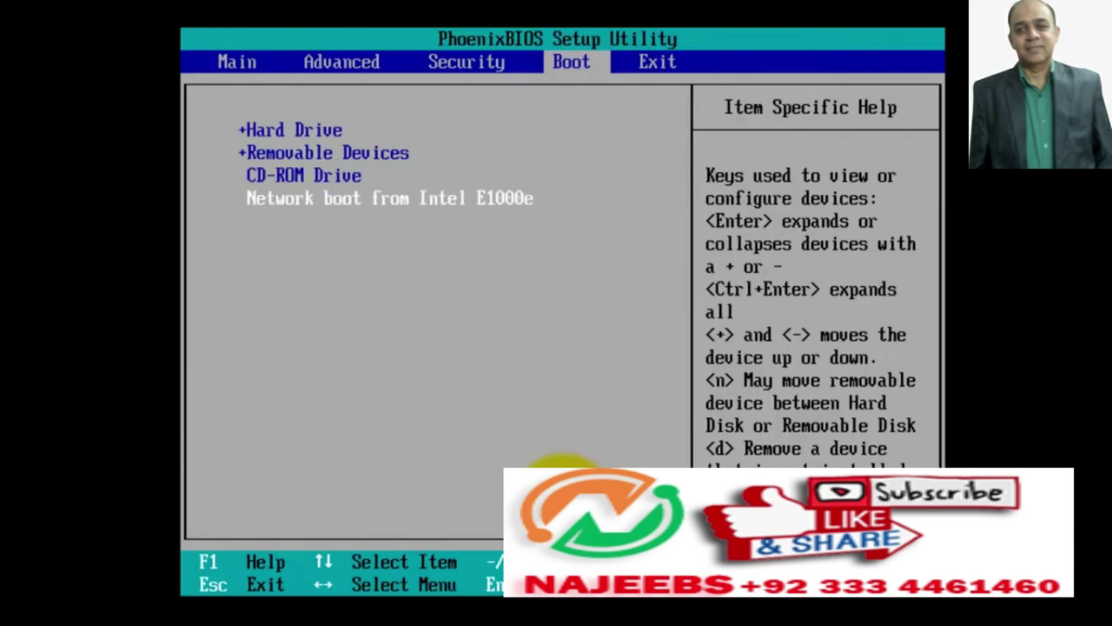
Move Hard Drive below Removable Devices to make removable media the first boot device, then save the configuration and exit
key("Up")
key("Up")
key("Up")
key("minus")
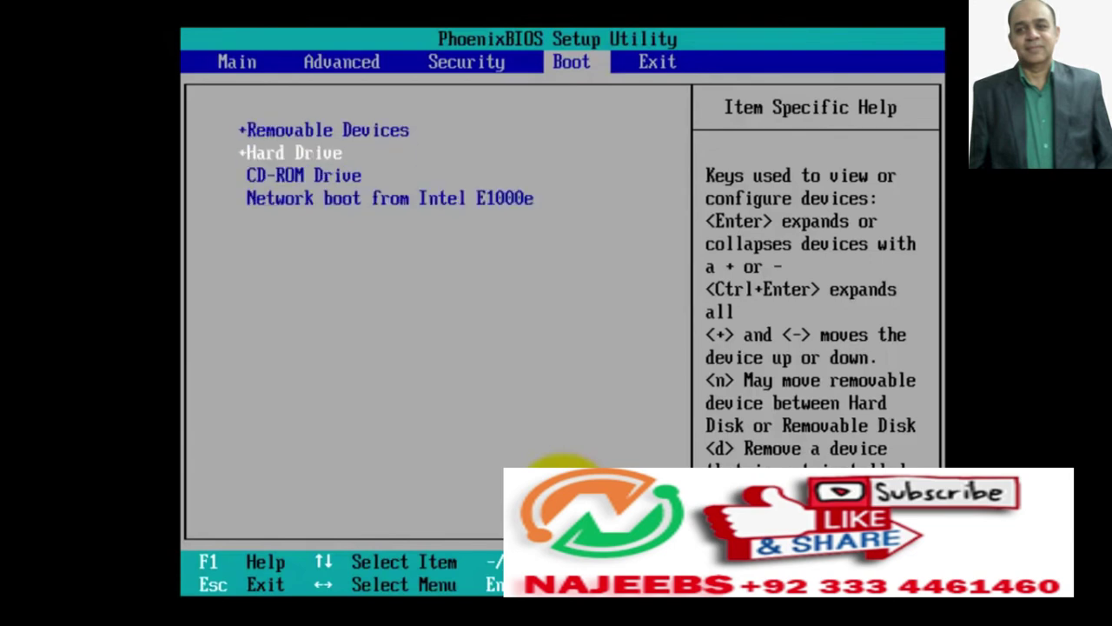
key("Up")
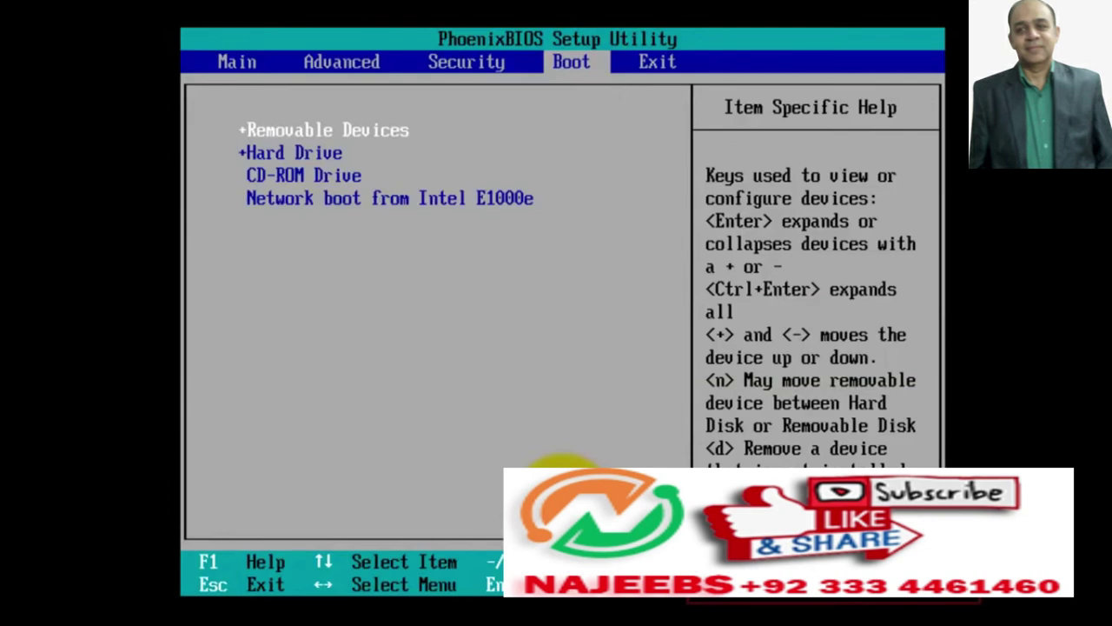
key("F10")
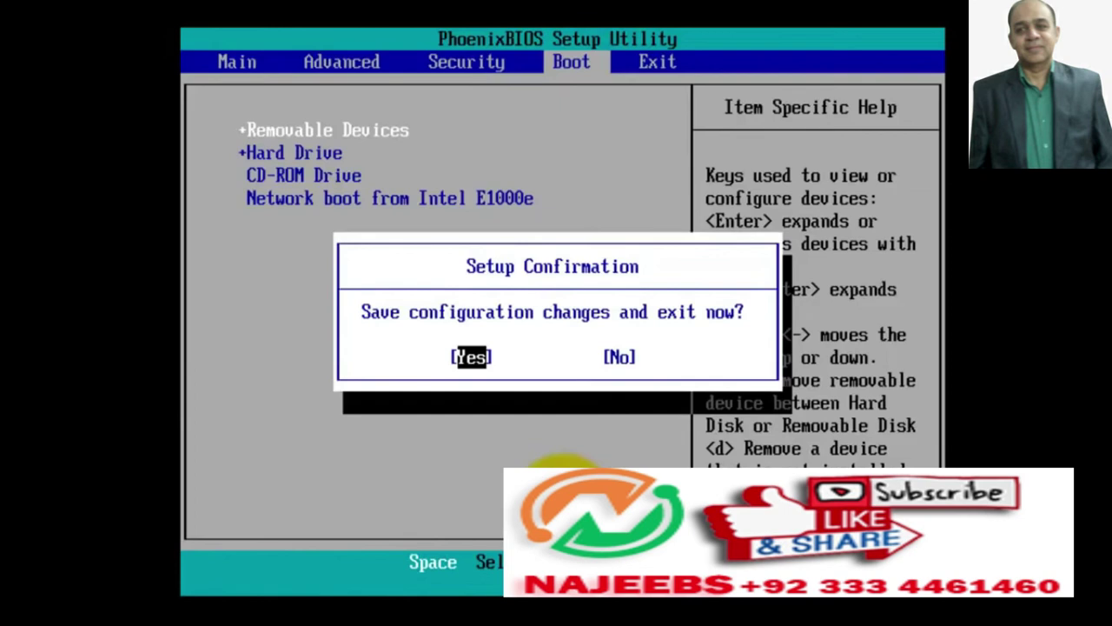
key("Return")
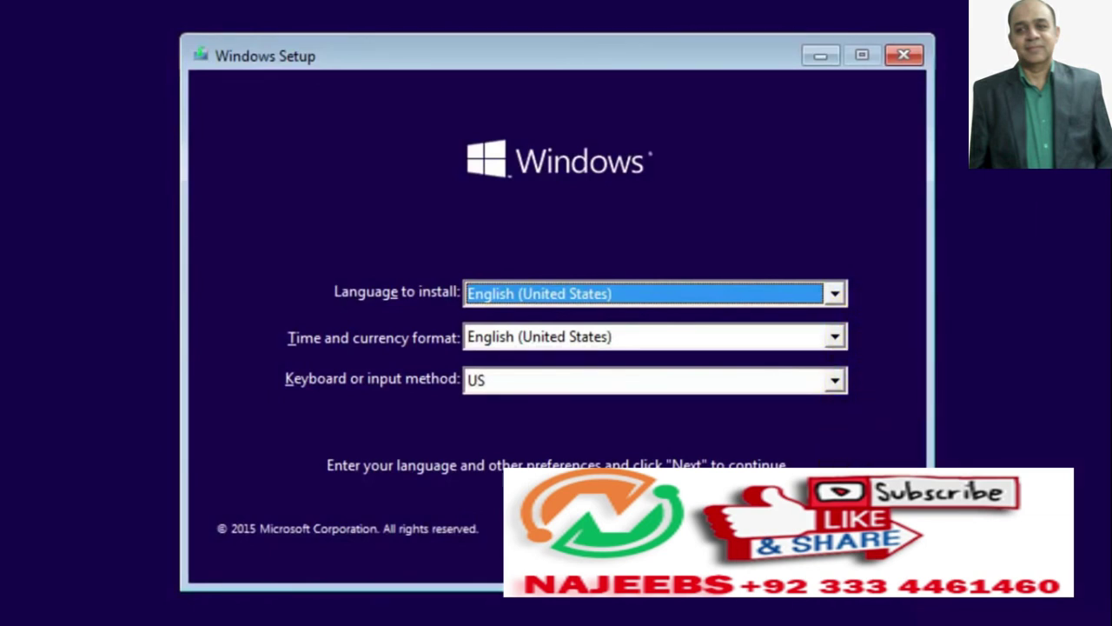
Start the Windows installation with English (United States) and the US keyboard, skipping the product key entry
key("Return")
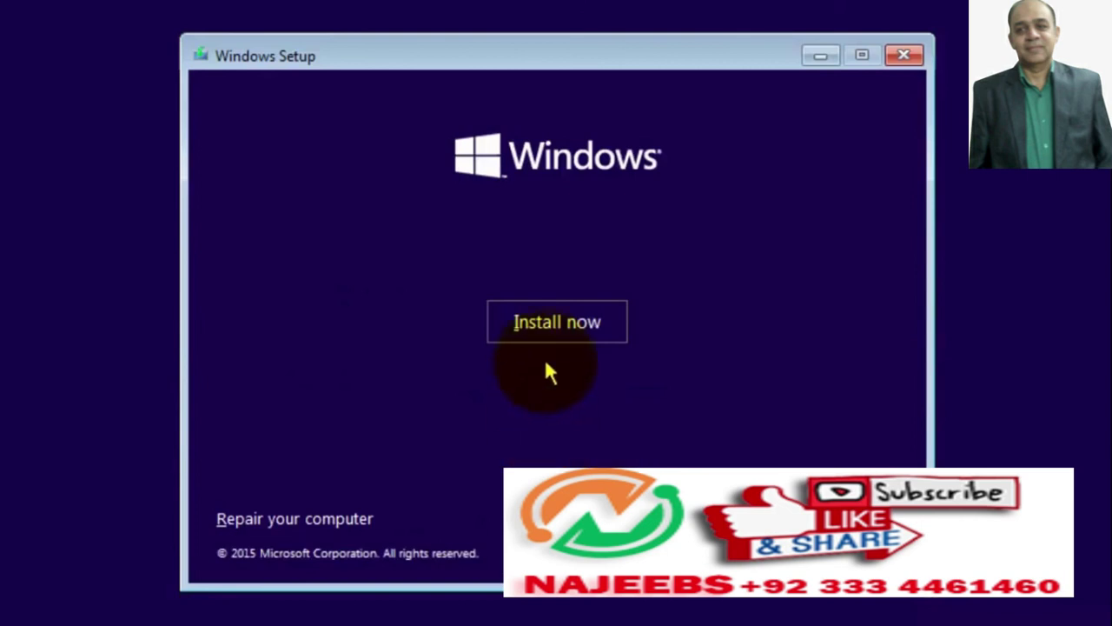
left_click(614, 330)
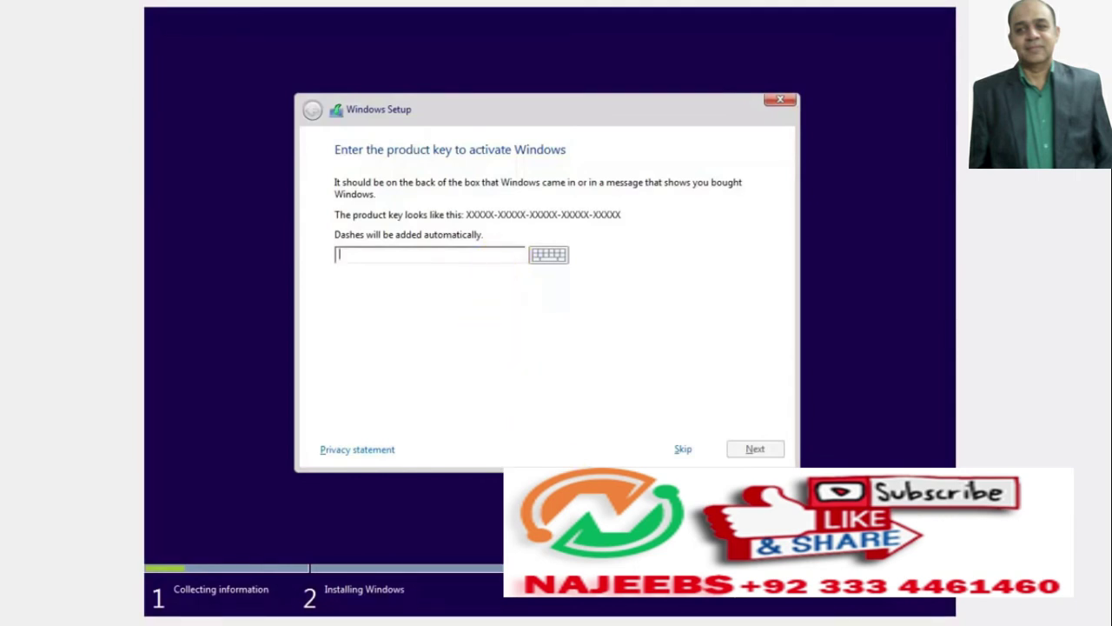
left_click(687, 451)
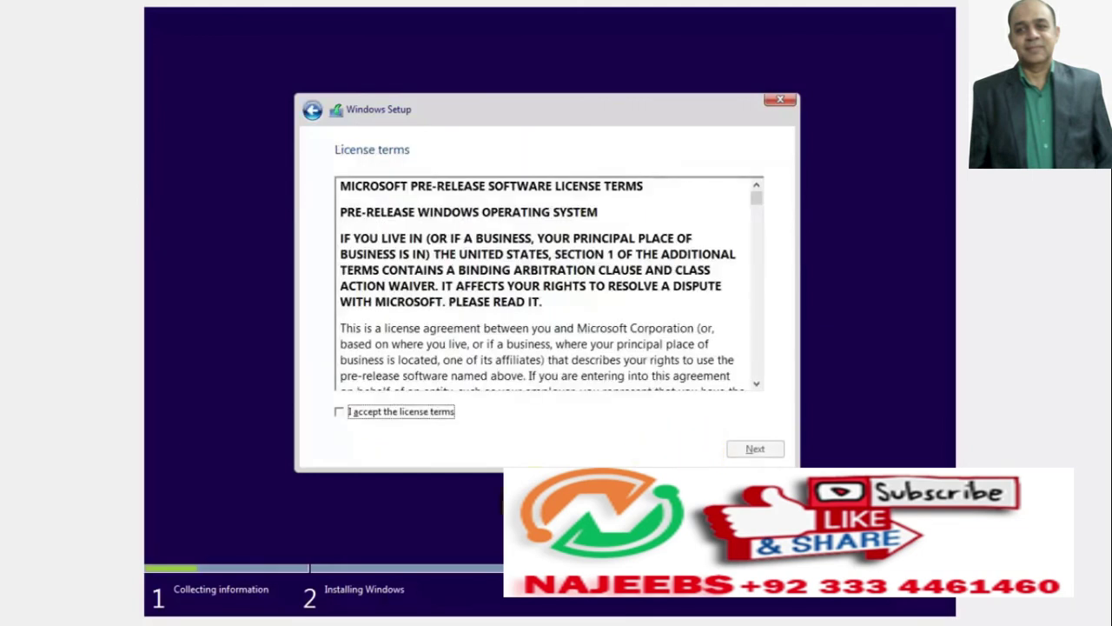
Accept the license terms and choose the Custom: Install Windows only (advanced) installation type
left_click(339, 412)
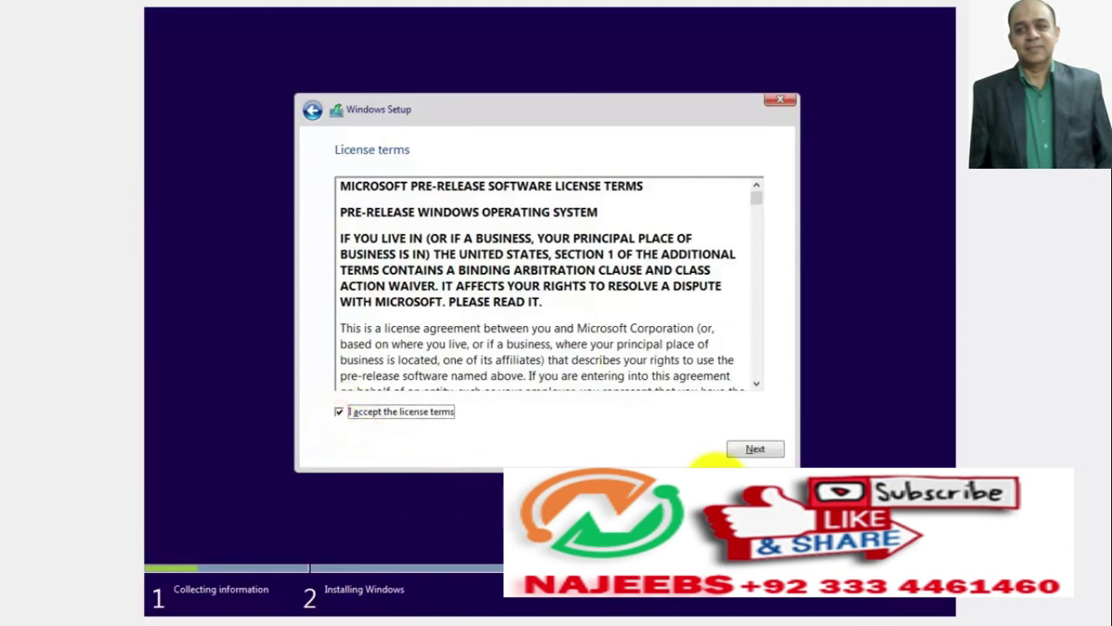
left_click(738, 451)
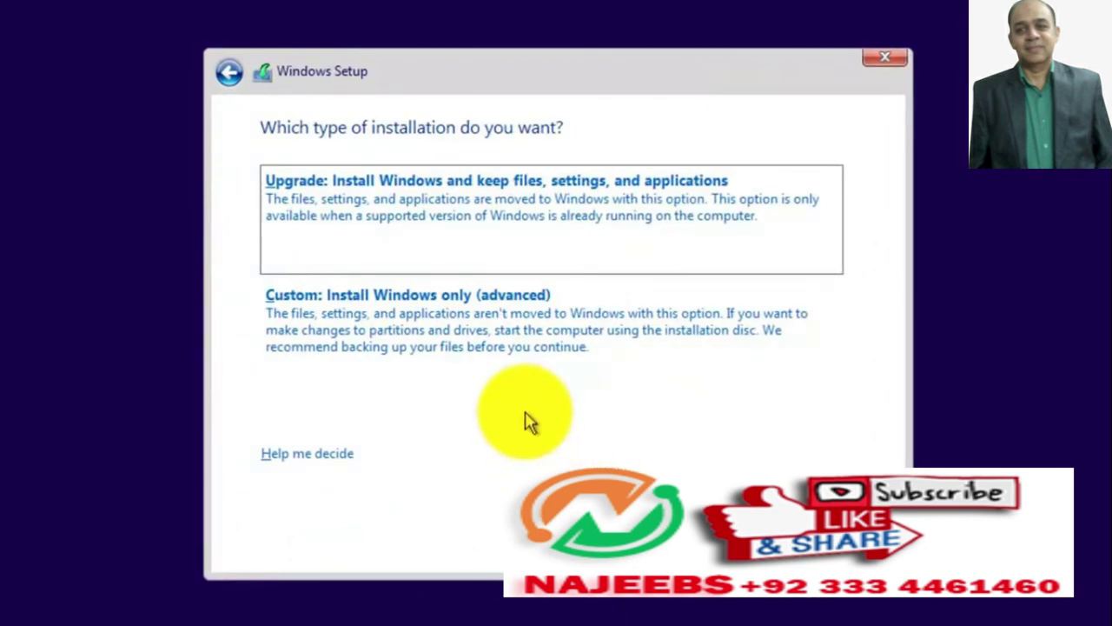
left_click(425, 363)
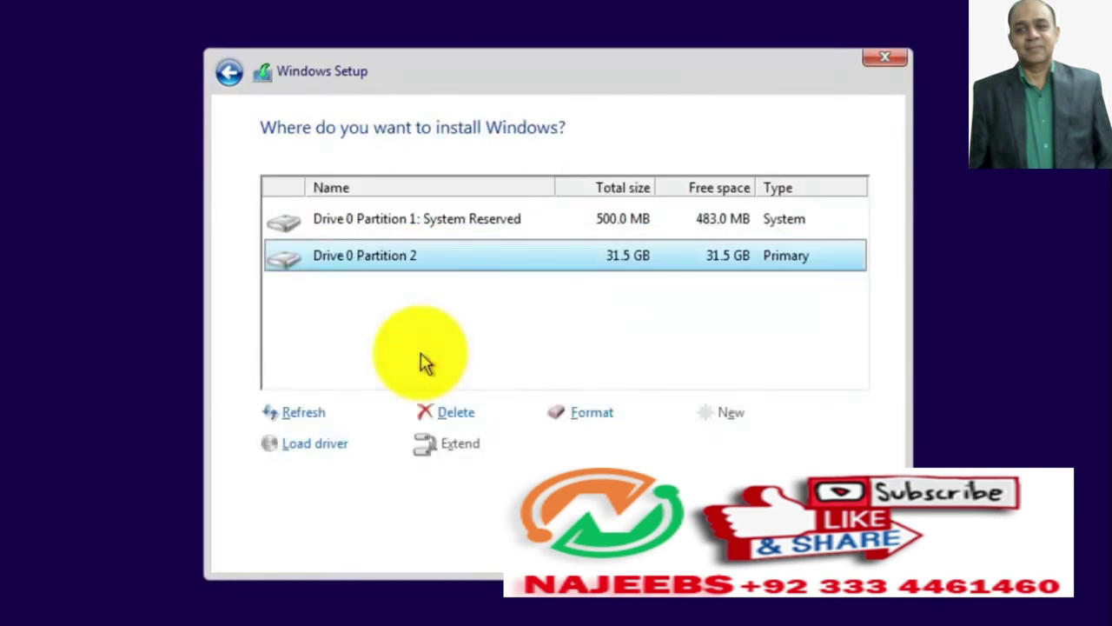